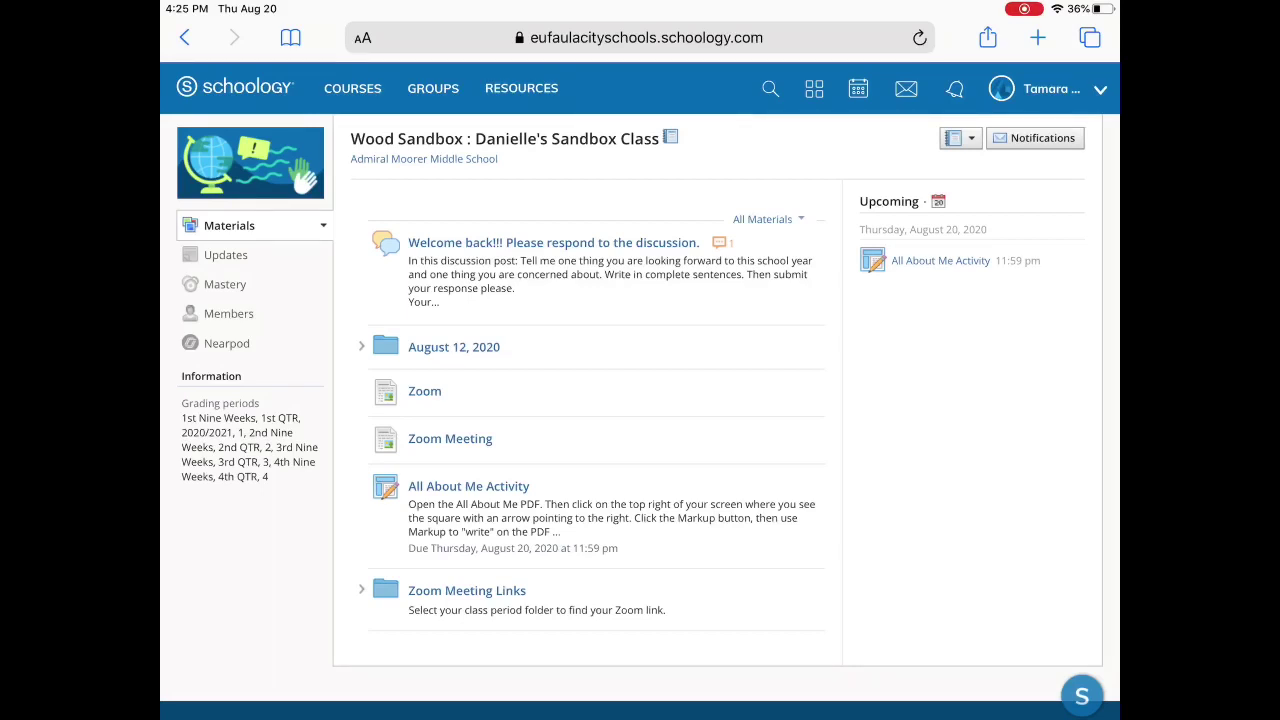
# - Open the All About Me Activity assignment from the course Materials list
pyautogui.click(441, 486)
pyautogui.click(468, 486)
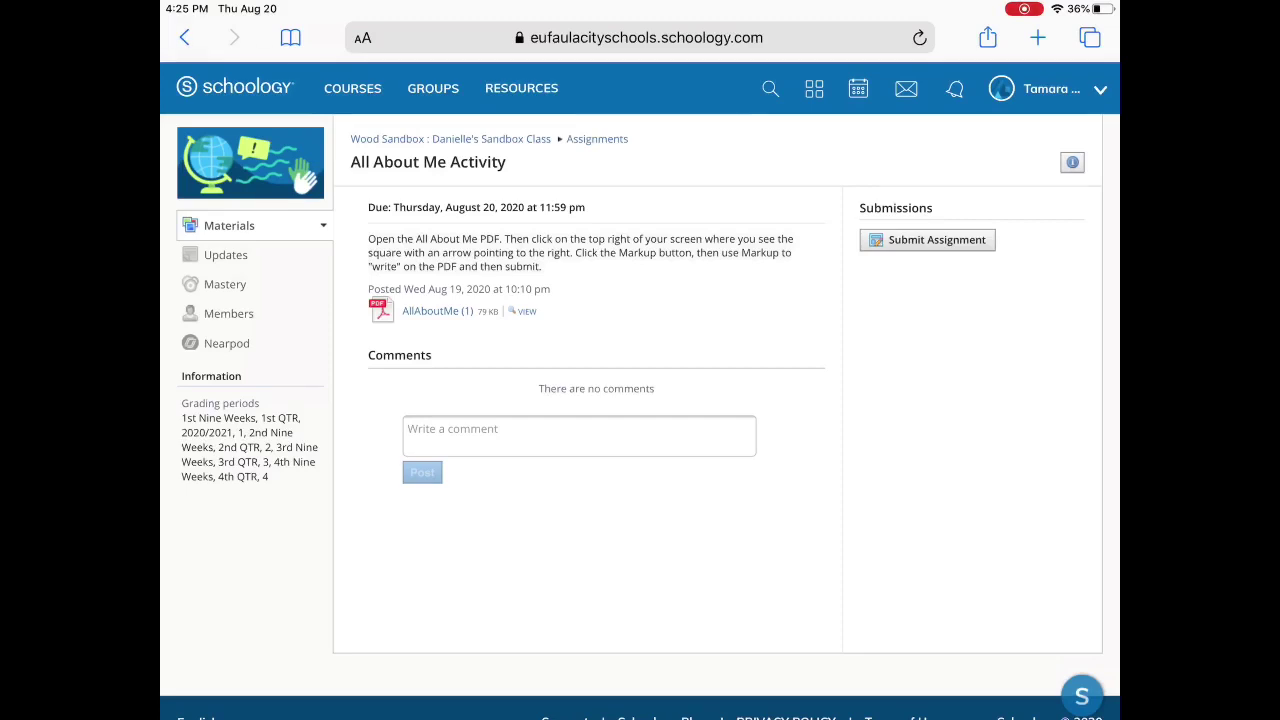
# - View the attached AllAboutMe PDF in Safari and bring up its share options
pyautogui.click(437, 311)
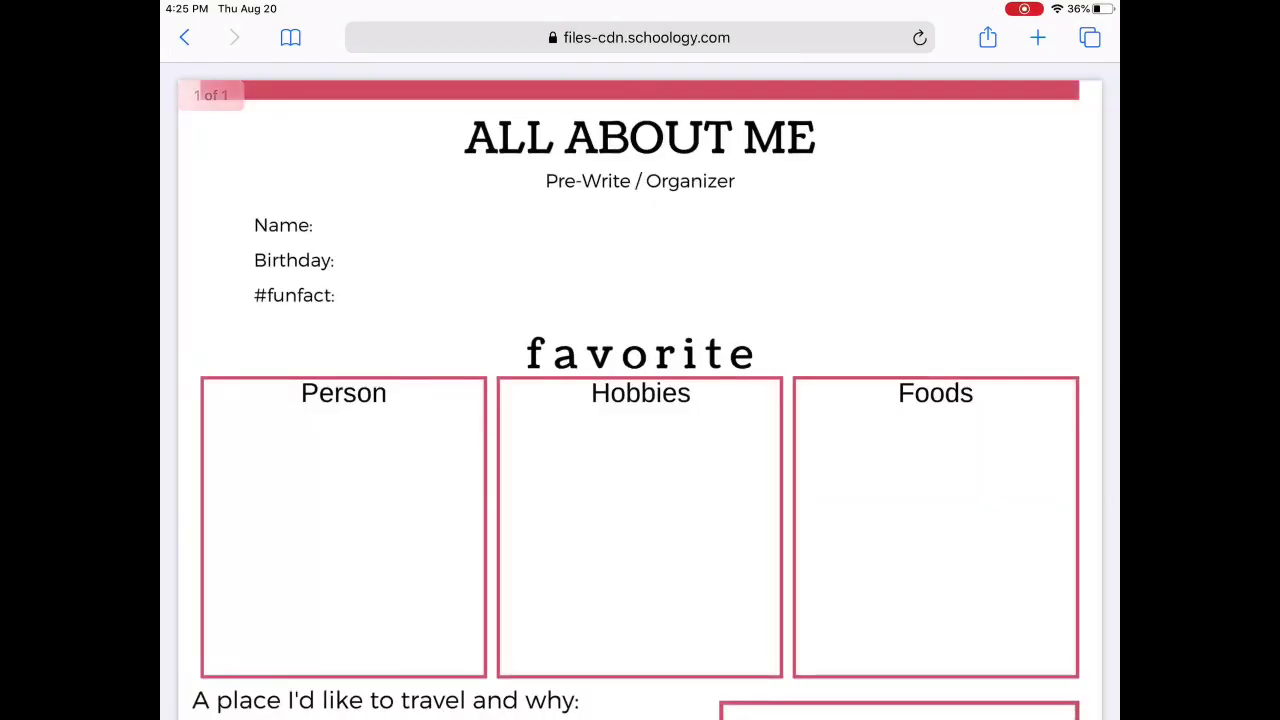
pyautogui.scroll(-5, 640, 400)
pyautogui.scroll(5, 640, 400)
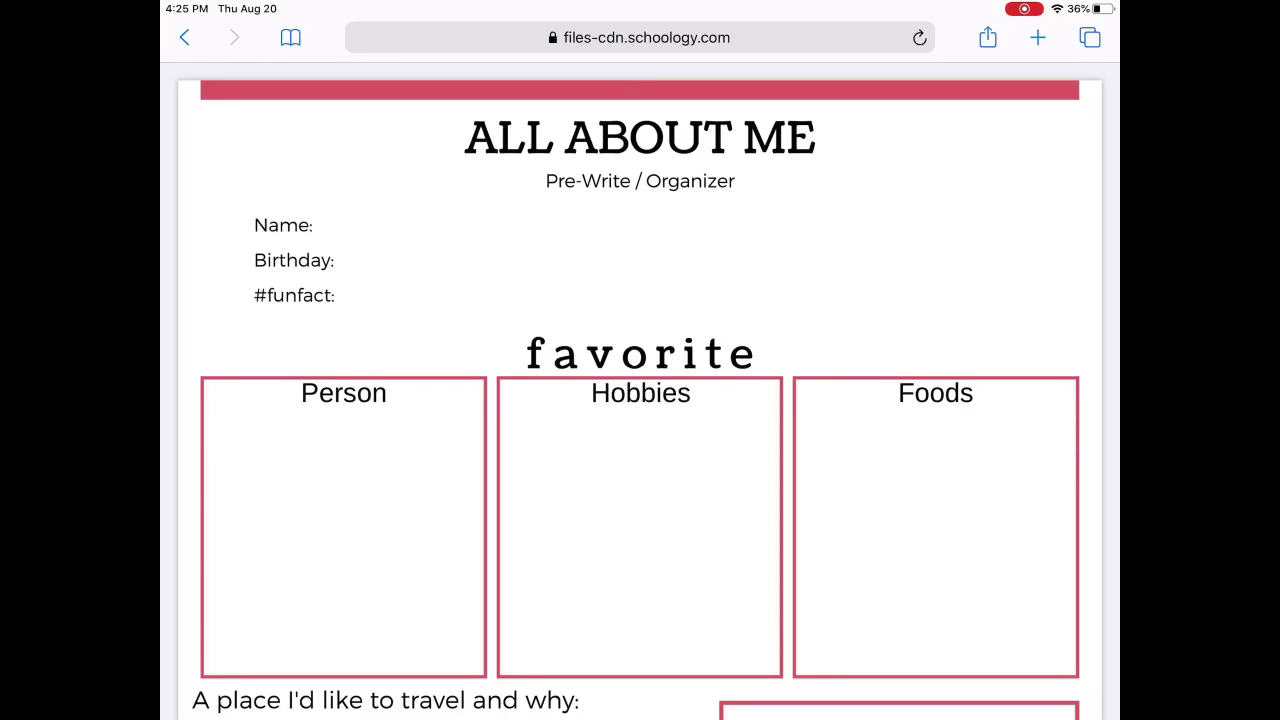
pyautogui.click(988, 37)
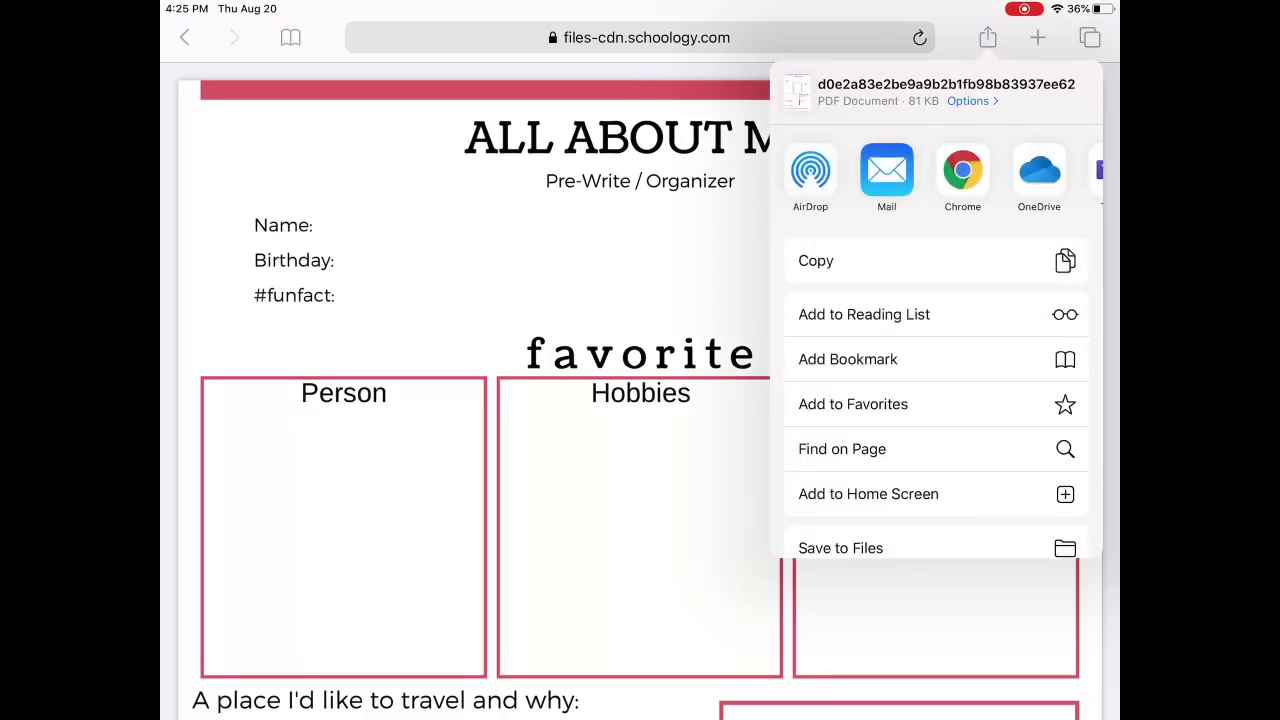
pyautogui.scroll(-5, 936, 400)
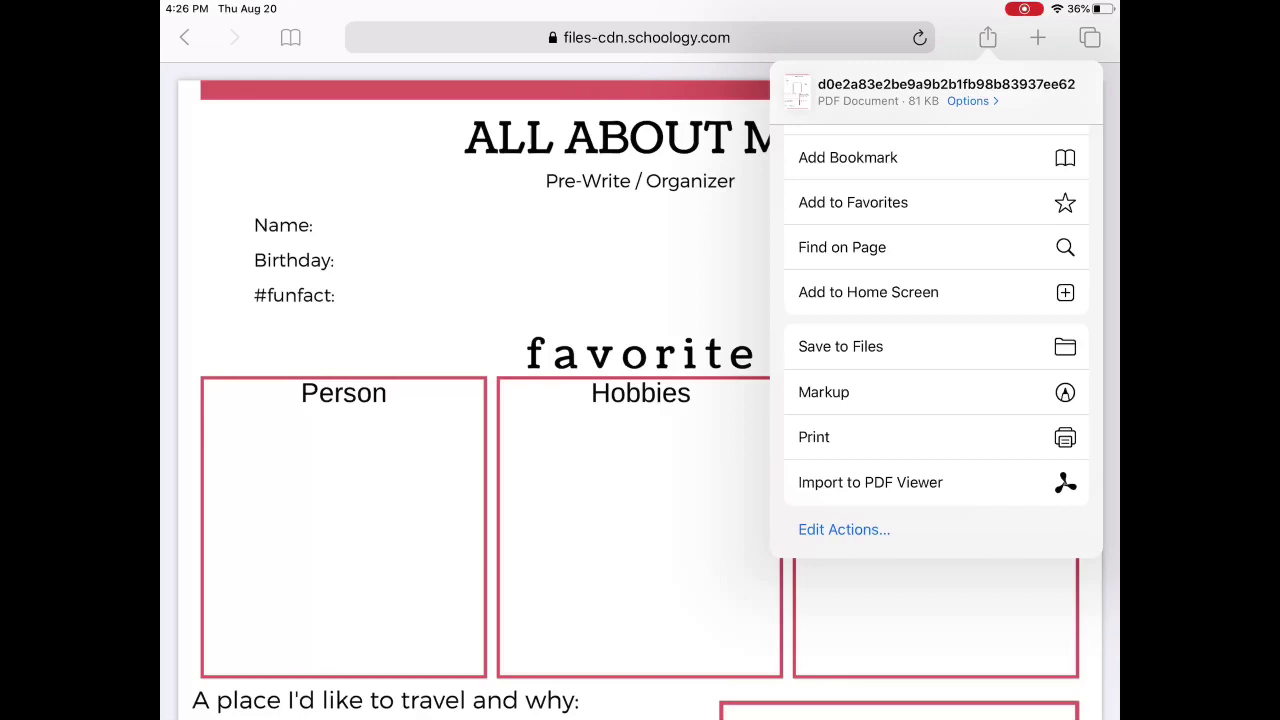
# - Open the PDF in Markup, try pen widths and opacity, and highlight the title yellow
pyautogui.click(823, 392)
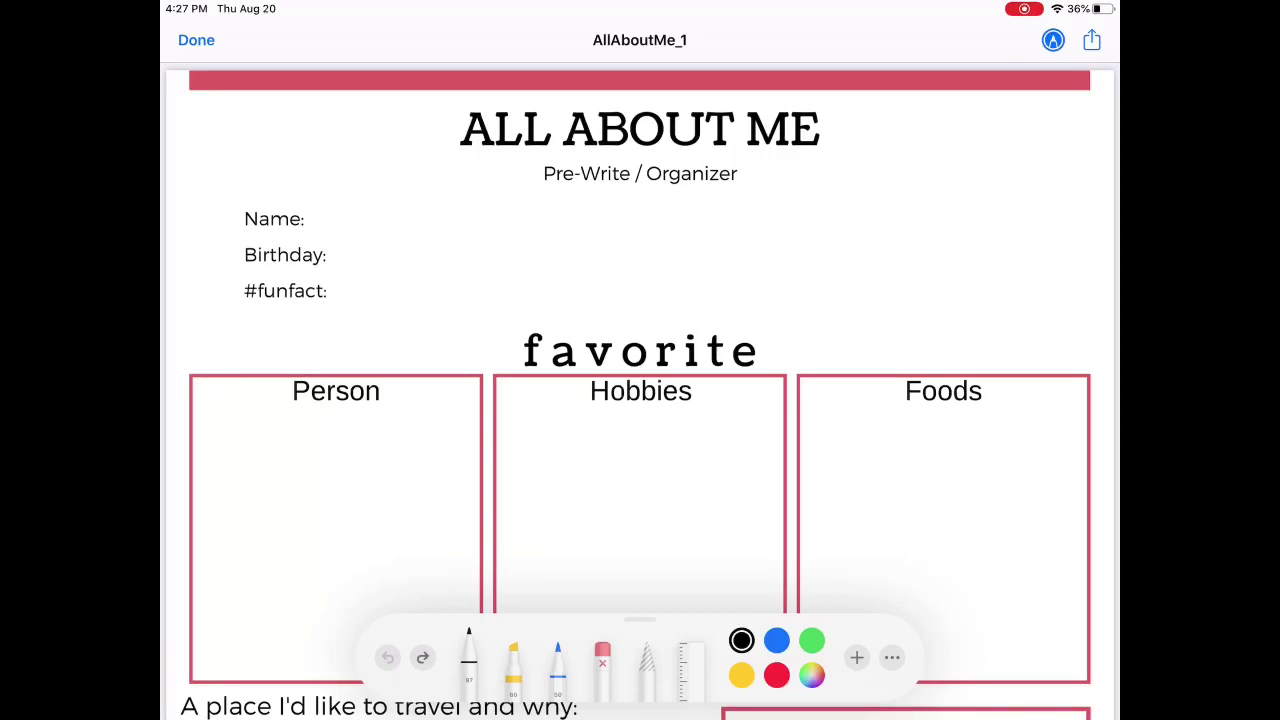
pyautogui.click(469, 655)
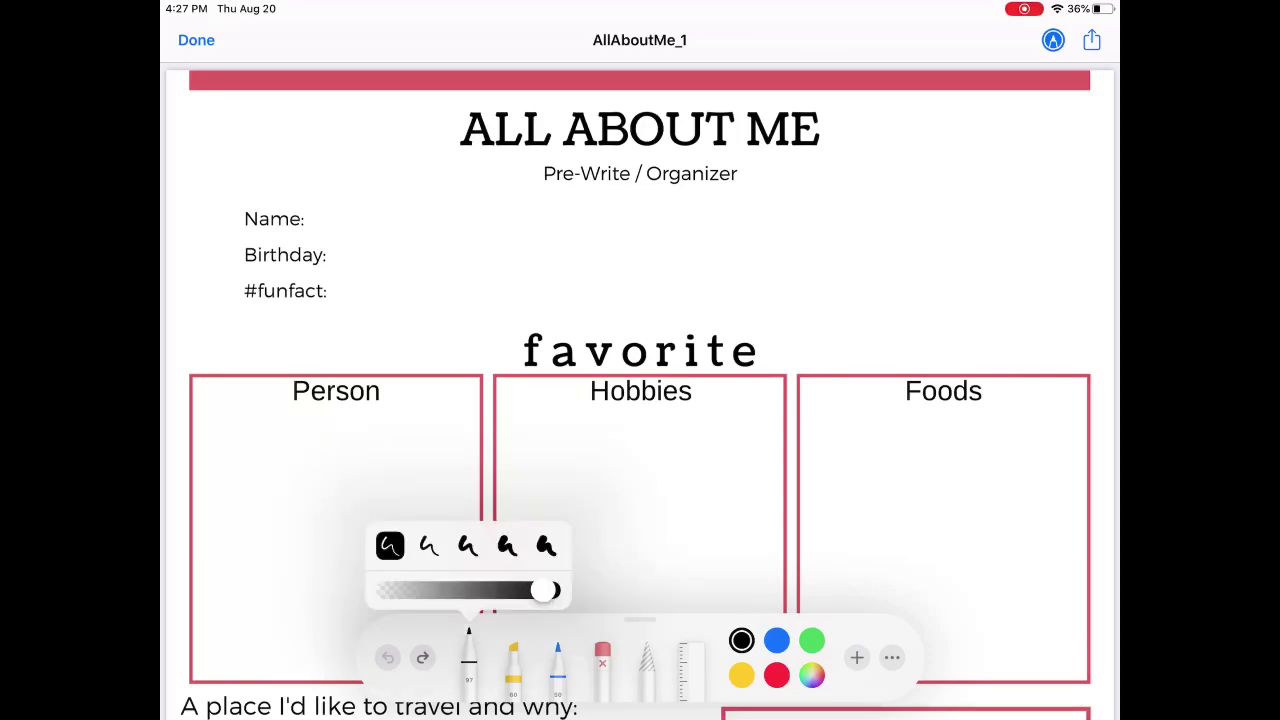
pyautogui.click(428, 545)
pyautogui.click(467, 545)
pyautogui.click(506, 545)
pyautogui.click(546, 545)
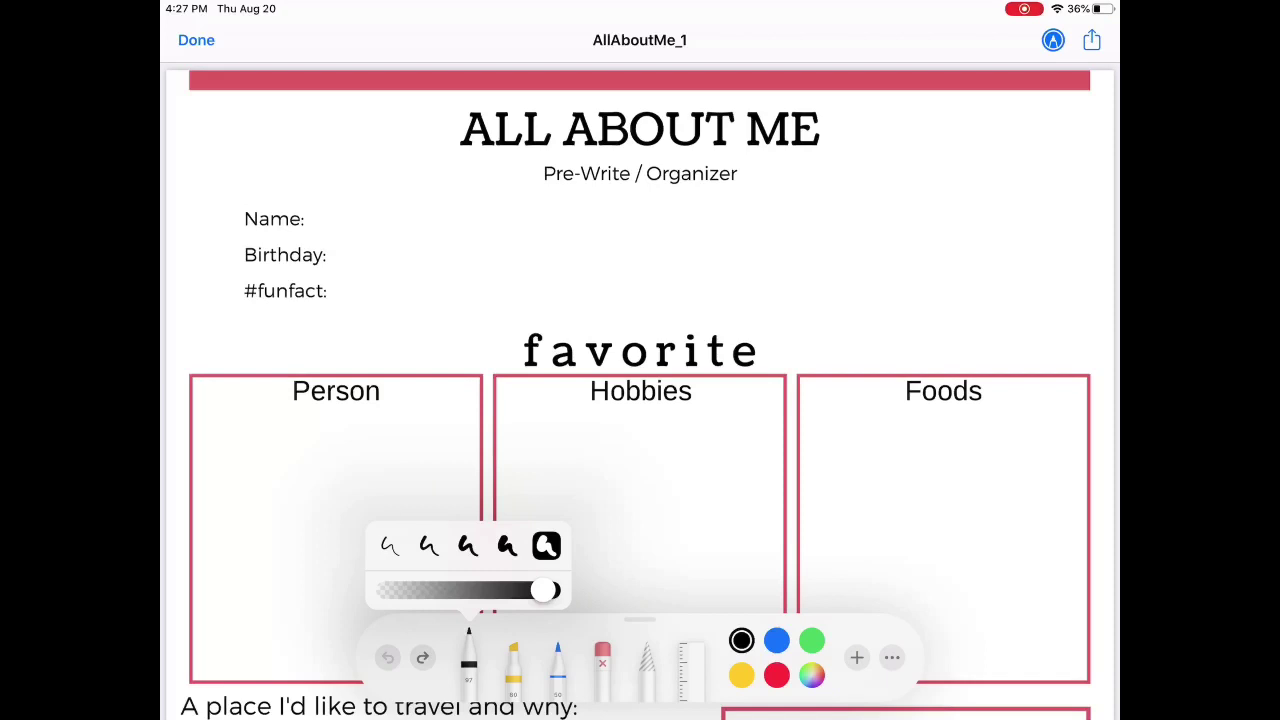
pyautogui.click(390, 545)
pyautogui.moveTo(543, 590)
pyautogui.mouseDown()
pyautogui.moveTo(449, 590)
pyautogui.moveTo(527, 590)
pyautogui.mouseUp()
pyautogui.click(513, 655)
pyautogui.moveTo(418, 136); pyautogui.dragTo(890, 122)
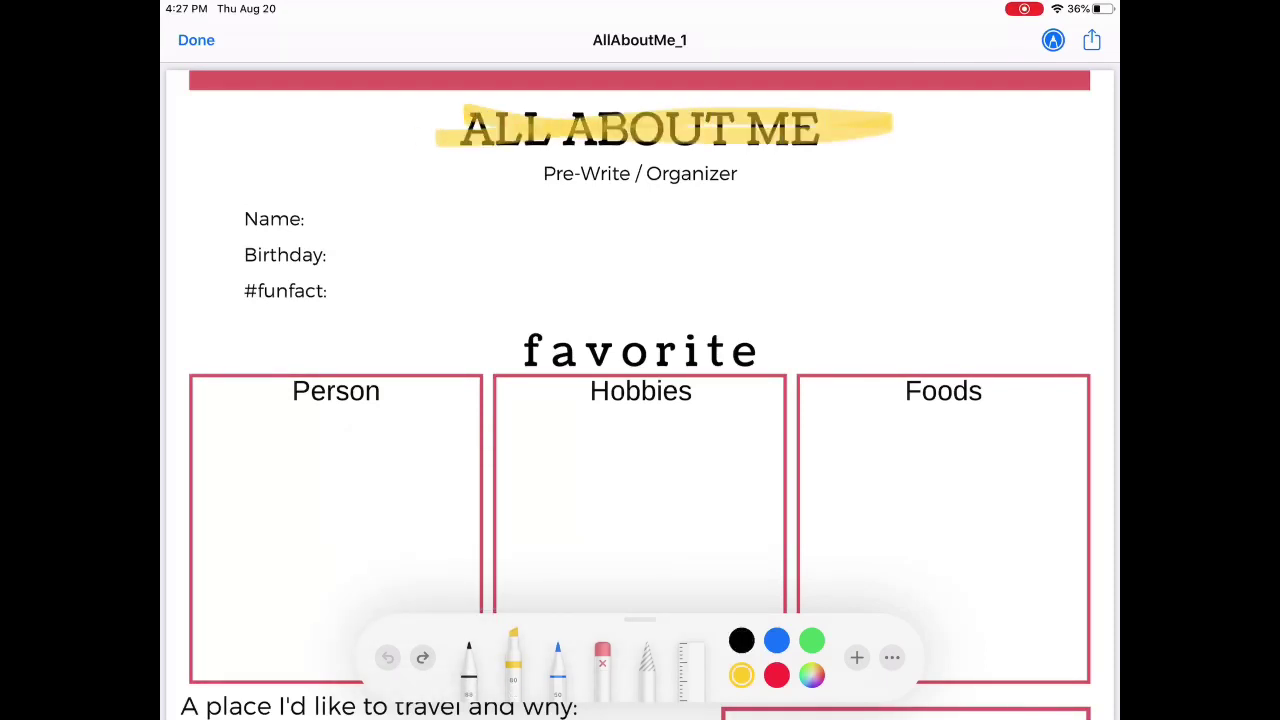
# - Handwrite a name after Name: with the thin black pen
pyautogui.click(468, 655)
pyautogui.click(741, 640)
pyautogui.moveTo(328, 192)
pyautogui.mouseDown()
pyautogui.moveTo(370, 190)
pyautogui.moveTo(352, 224)
pyautogui.mouseUp()
pyautogui.moveTo(373, 204)
pyautogui.mouseDown()
pyautogui.moveTo(394, 207)
pyautogui.moveTo(392, 224)
pyautogui.mouseUp()
pyautogui.moveTo(404, 216)
pyautogui.mouseDown()
pyautogui.moveTo(426, 196)
pyautogui.moveTo(446, 218)
pyautogui.mouseUp()
pyautogui.moveTo(452, 216)
pyautogui.mouseDown()
pyautogui.moveTo(476, 196)
pyautogui.moveTo(492, 218)
pyautogui.mouseUp()
pyautogui.moveTo(504, 196); pyautogui.dragTo(478, 252)
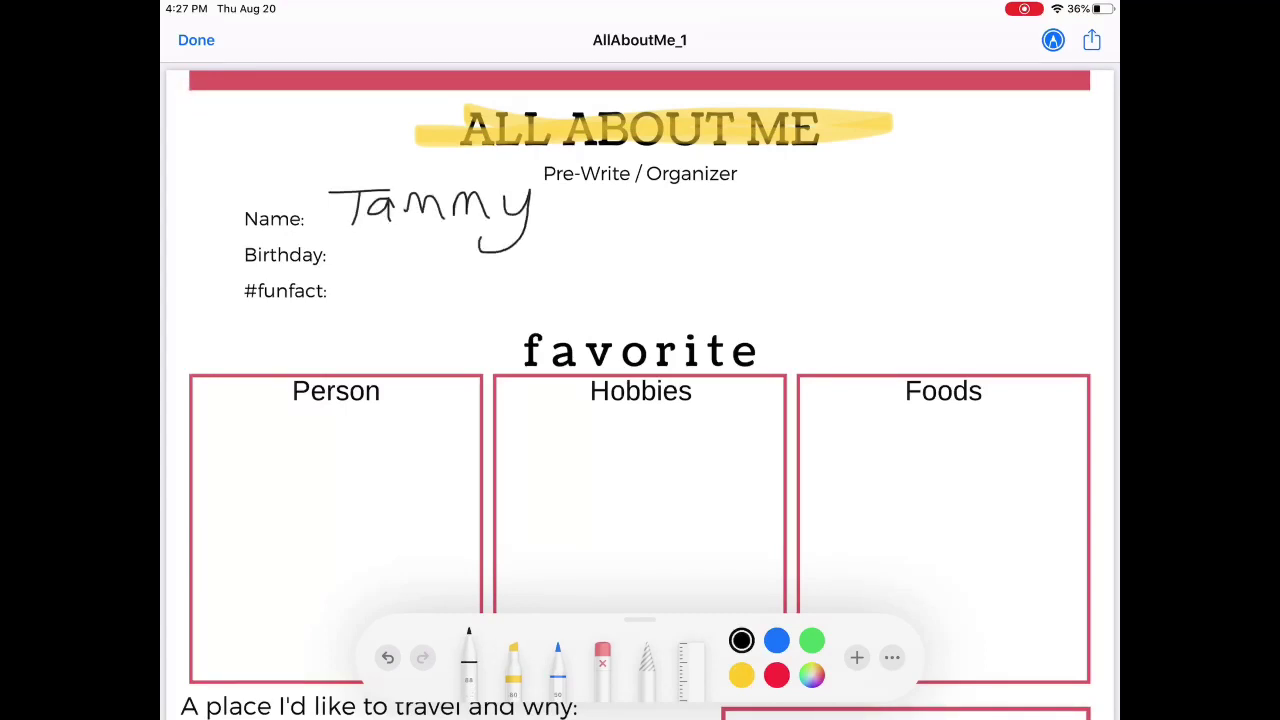
# - Handwrite a birth date with year after Birthday: in blue ink
pyautogui.click(558, 655)
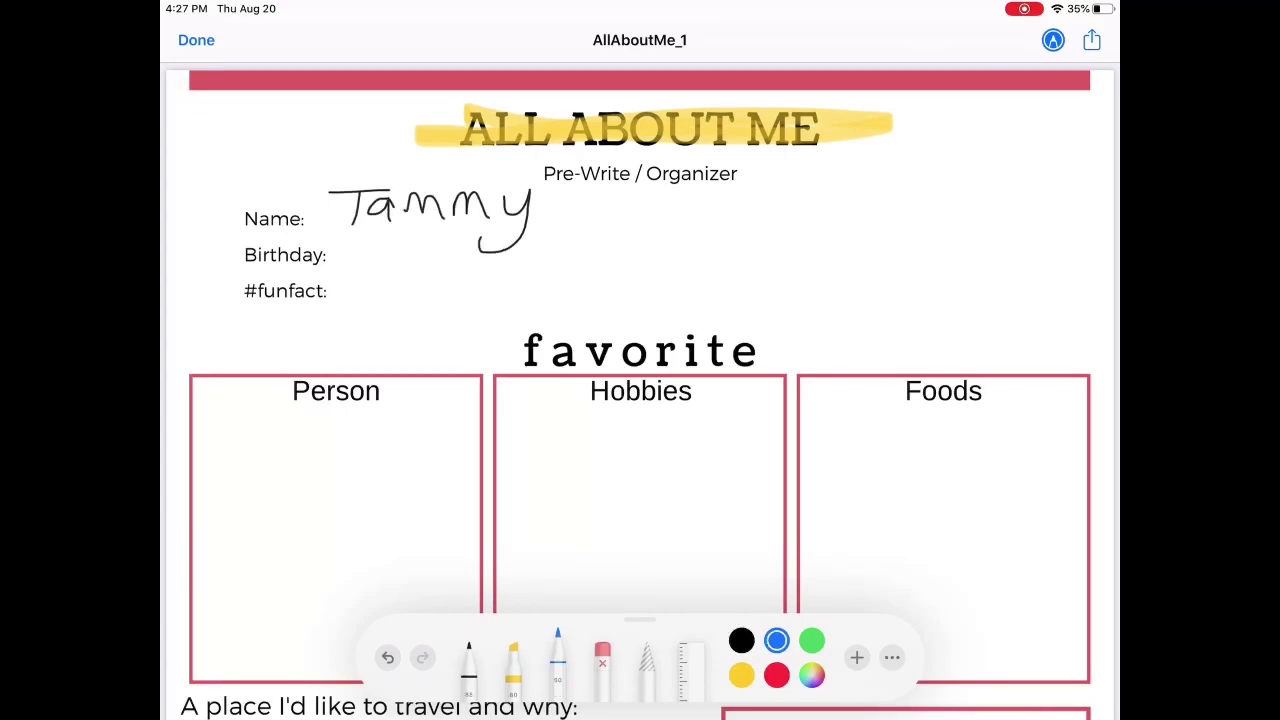
pyautogui.moveTo(340, 236); pyautogui.dragTo(334, 266)
pyautogui.moveTo(390, 230); pyautogui.dragTo(370, 270)
pyautogui.moveTo(400, 234)
pyautogui.mouseDown()
pyautogui.moveTo(398, 272)
pyautogui.moveTo(436, 250)
pyautogui.mouseUp()
pyautogui.moveTo(428, 236); pyautogui.dragTo(424, 268)
pyautogui.moveTo(462, 222)
pyautogui.mouseDown()
pyautogui.moveTo(440, 252)
pyautogui.moveTo(470, 260)
pyautogui.moveTo(494, 234)
pyautogui.mouseUp()
pyautogui.moveTo(494, 236); pyautogui.dragTo(488, 266)
# - Erase the handwriting and title highlight, then lasso-select the Name and Birthday area
pyautogui.click(603, 648)
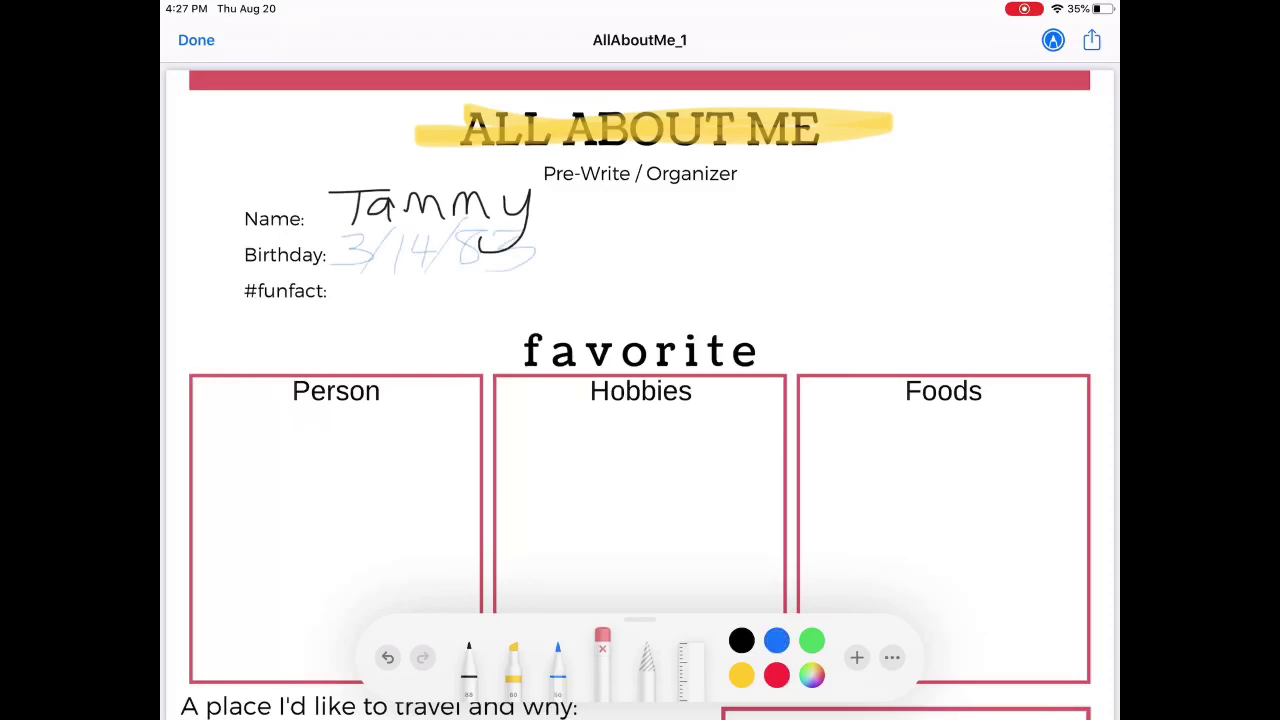
pyautogui.moveTo(335, 200); pyautogui.dragTo(530, 255)
pyautogui.moveTo(420, 125); pyautogui.dragTo(890, 125)
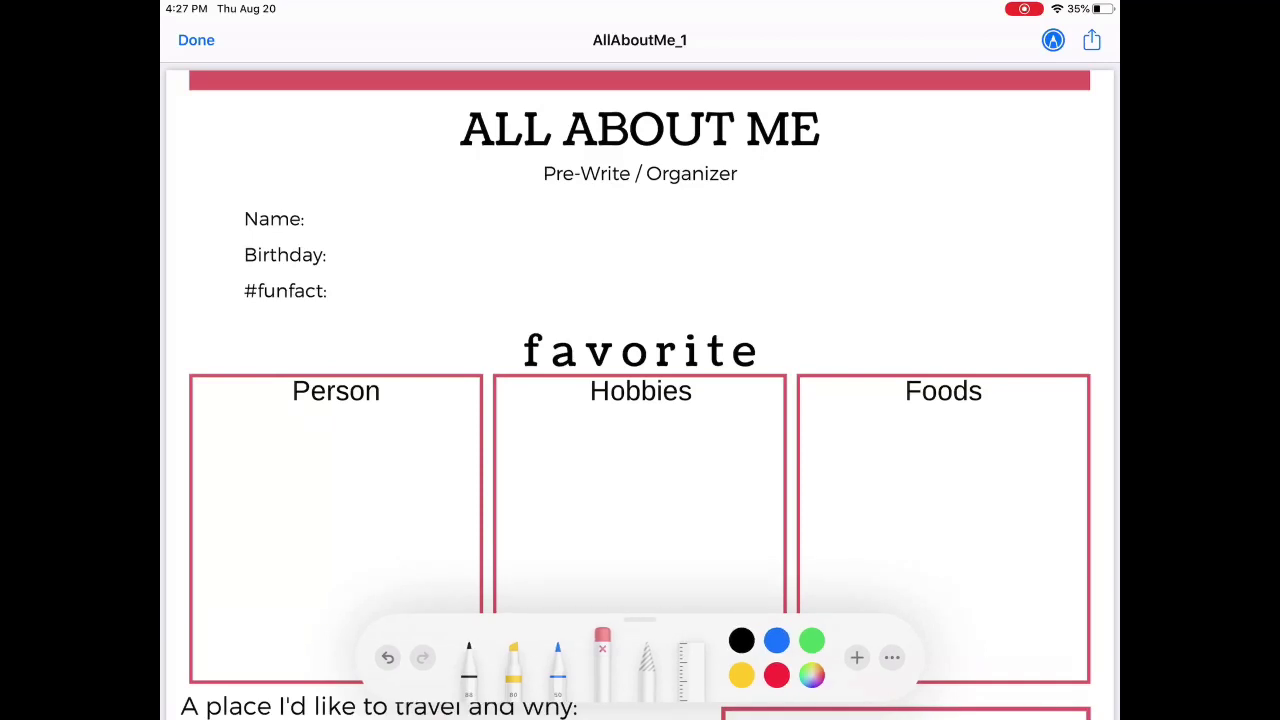
pyautogui.click(646, 655)
pyautogui.moveTo(428, 172); pyautogui.dragTo(750, 192)
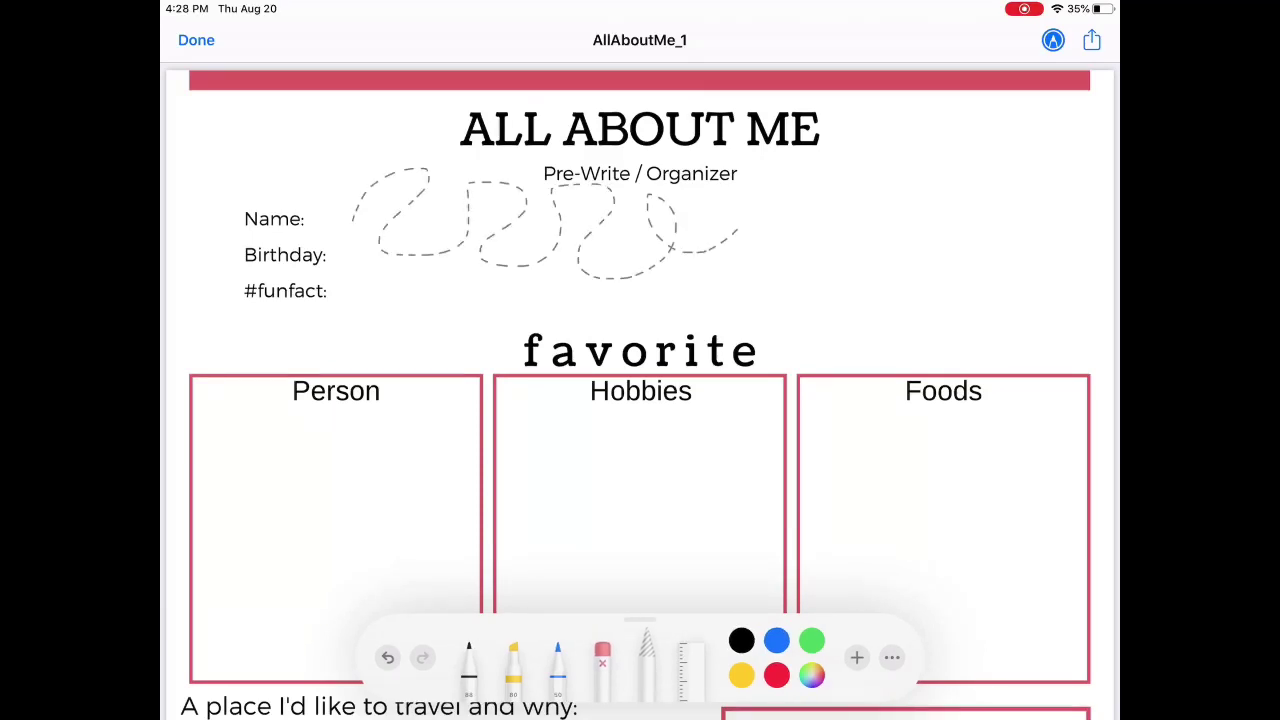
# - Draw a straight blue line across the worksheet using the ruler
pyautogui.click(686, 662)
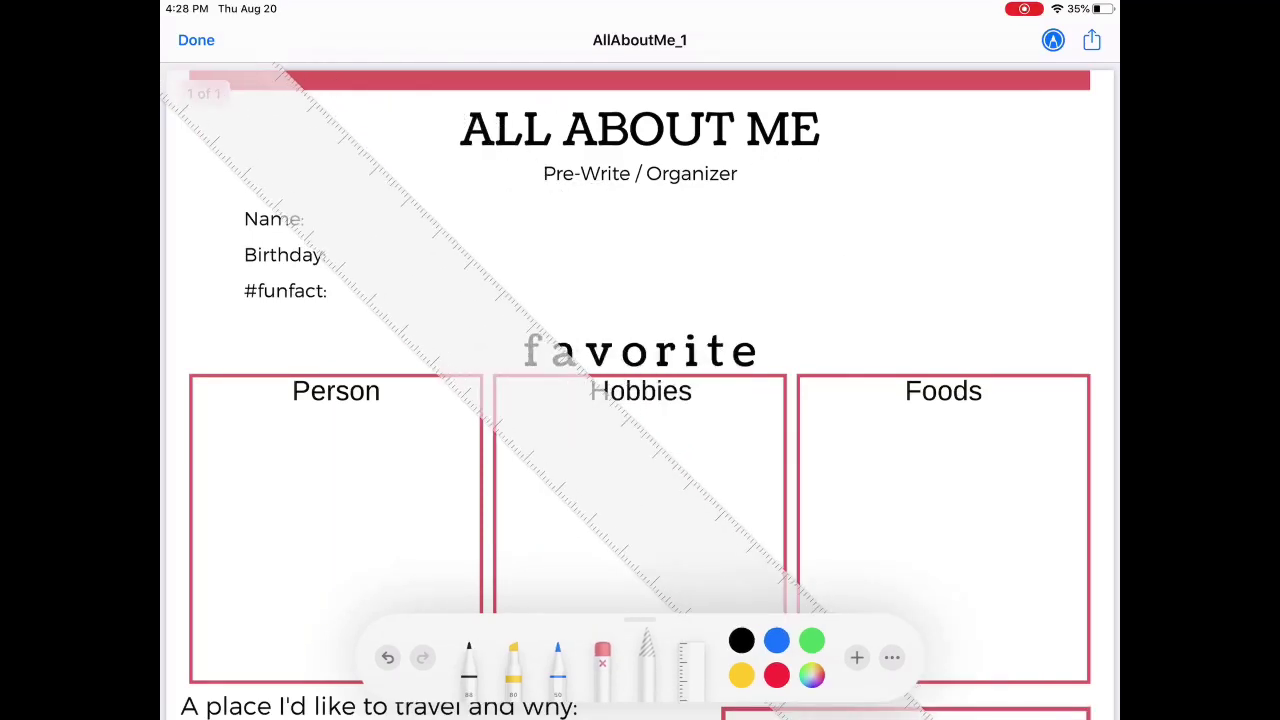
pyautogui.click(558, 655)
pyautogui.moveTo(366, 152); pyautogui.dragTo(732, 517)
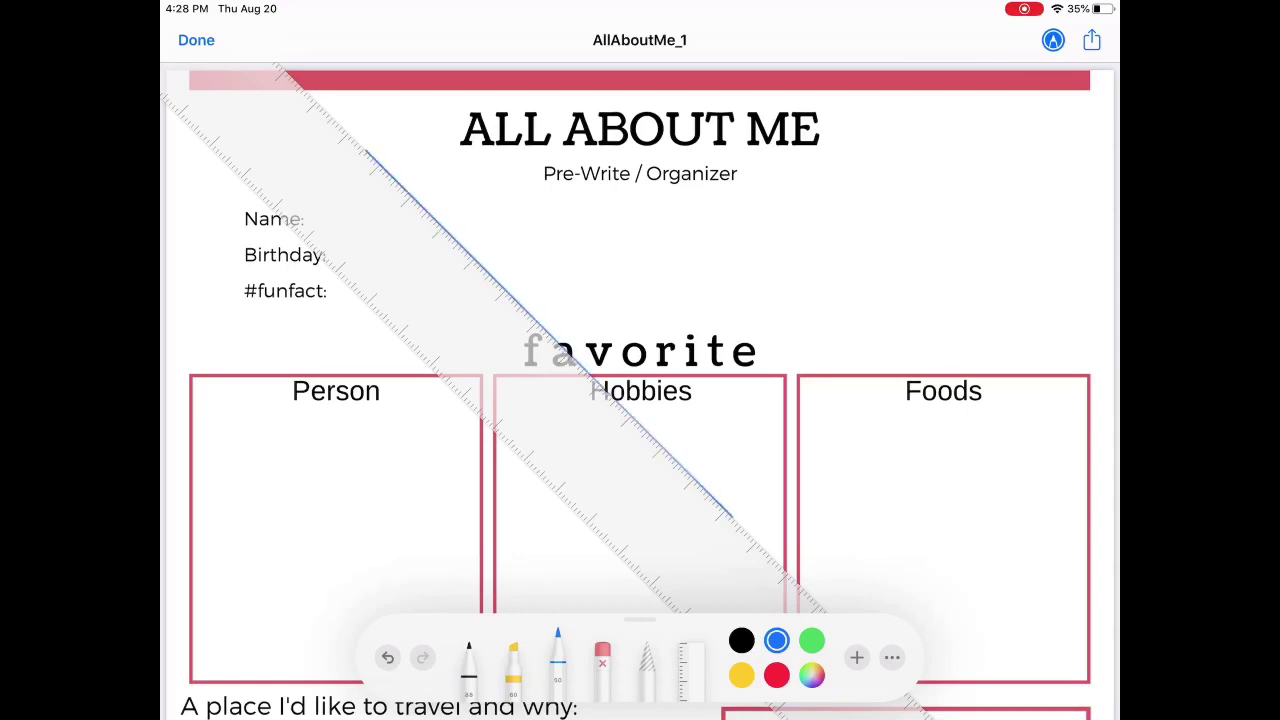
# - Add a text box reading 'Type this here' beside the subtitle
pyautogui.click(856, 657)
pyautogui.click(837, 509)
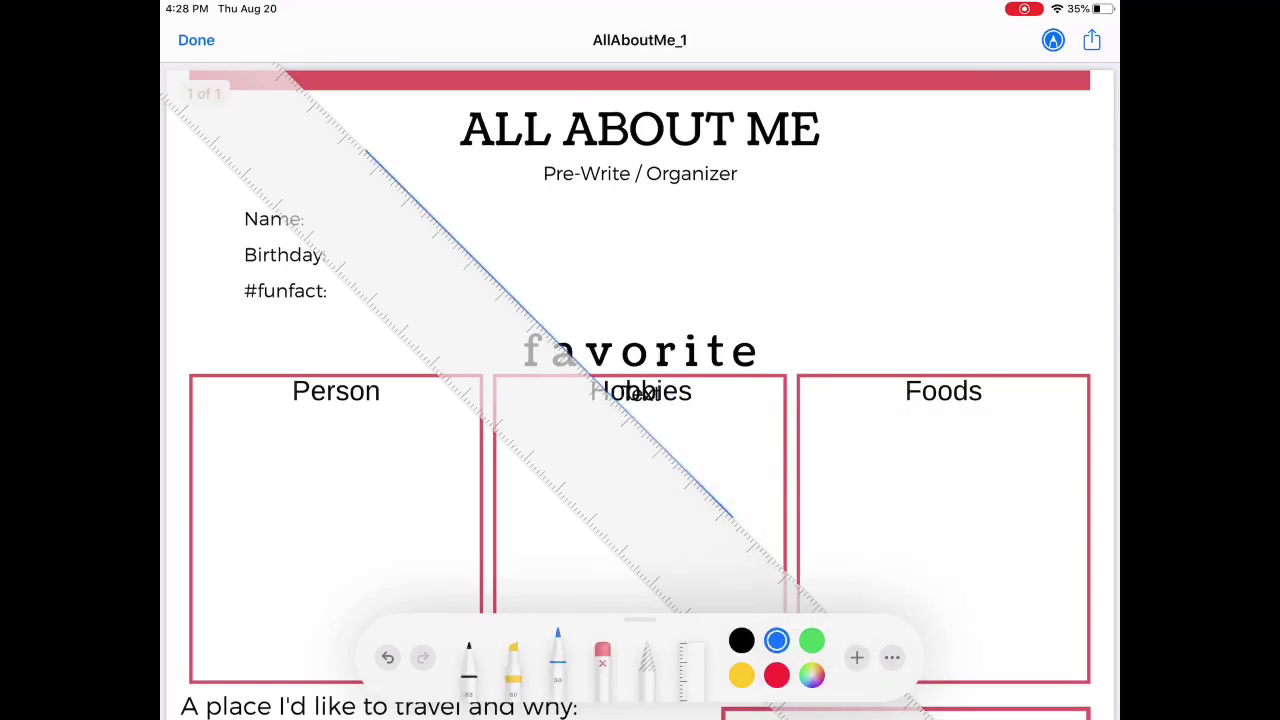
pyautogui.click(856, 657)
pyautogui.click(834, 506)
pyautogui.moveTo(638, 393); pyautogui.dragTo(843, 195)
pyautogui.doubleClick(843, 195)
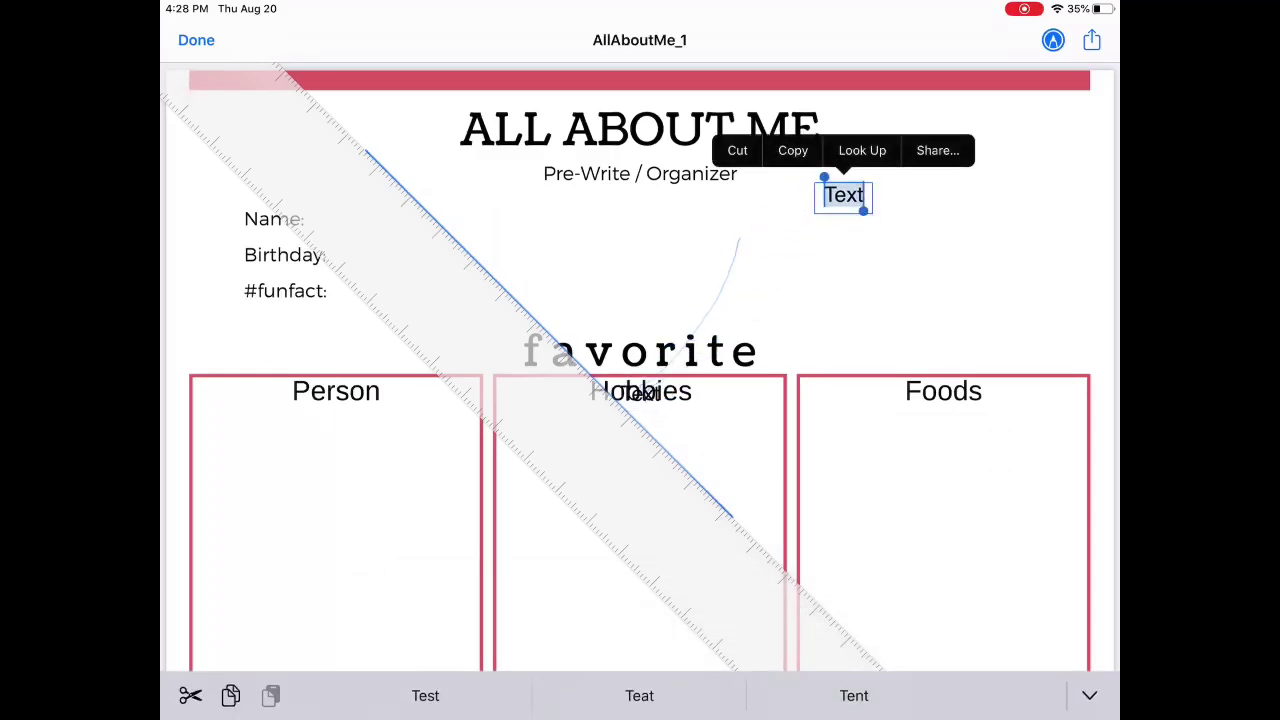
pyautogui.write('Type this here')
pyautogui.press('Escape')
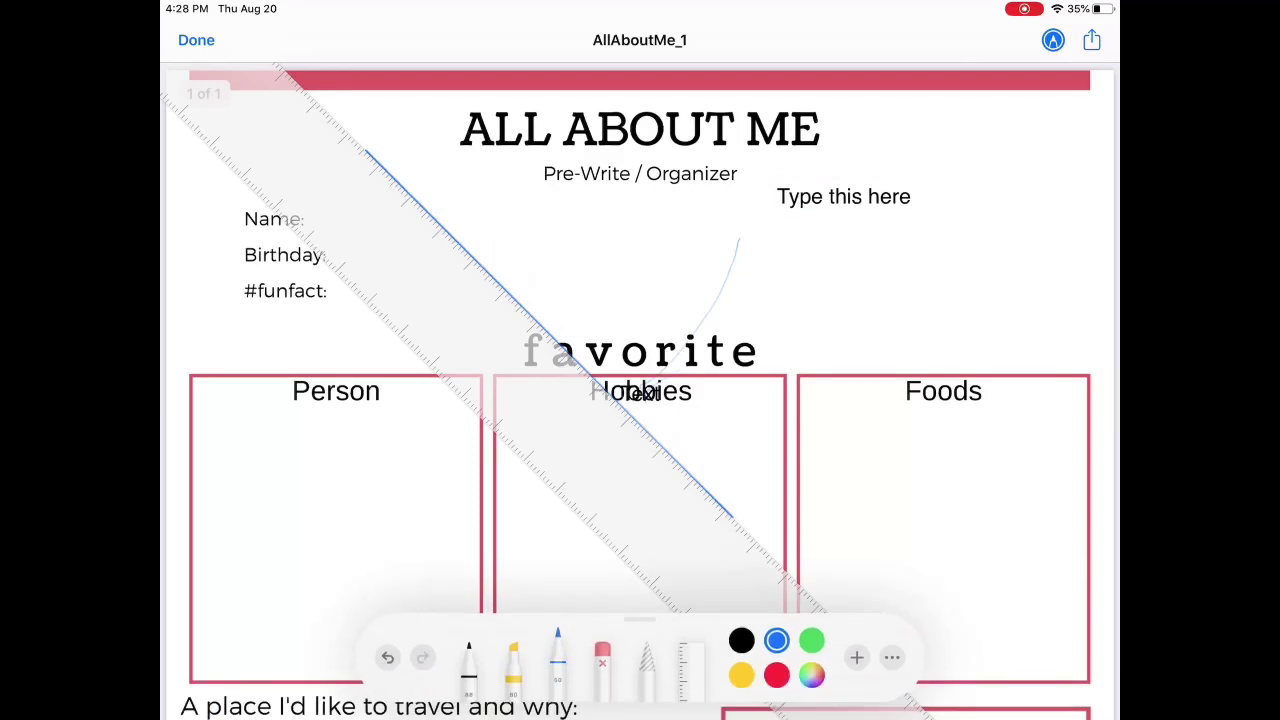
# - Look at the saved signatures and their manager, then close it
pyautogui.click(856, 657)
pyautogui.click(855, 540)
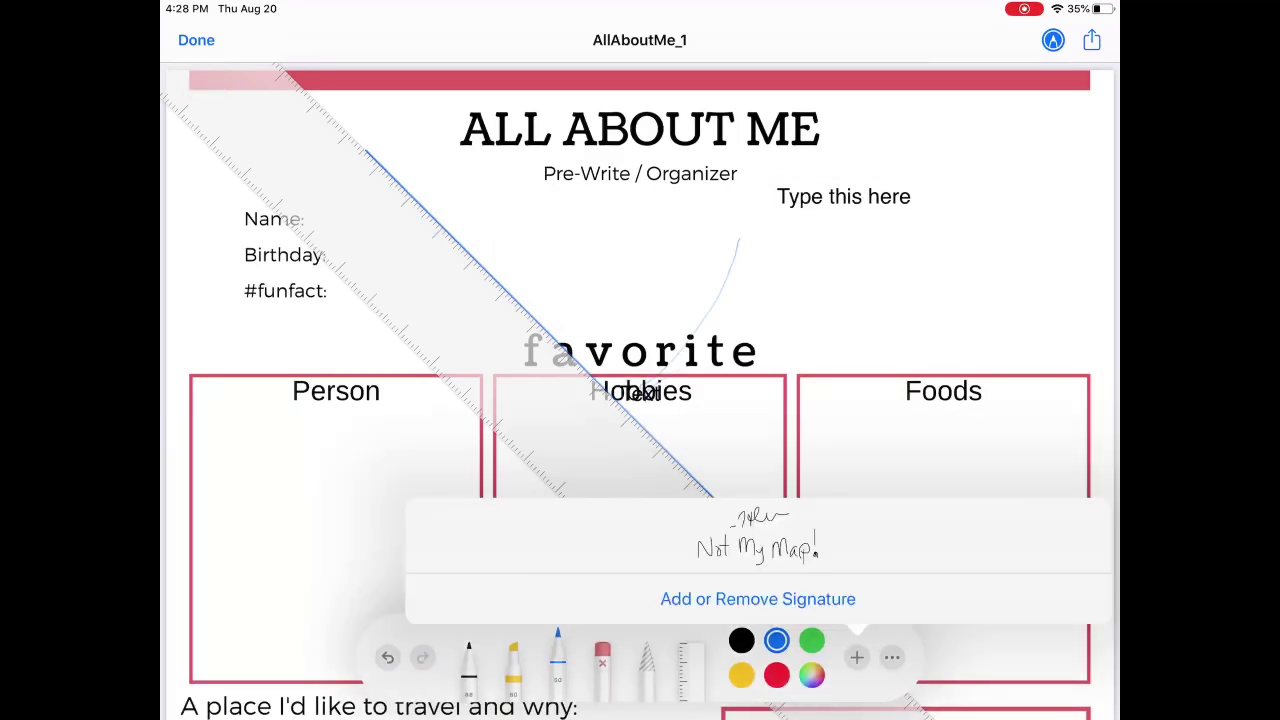
pyautogui.click(757, 598)
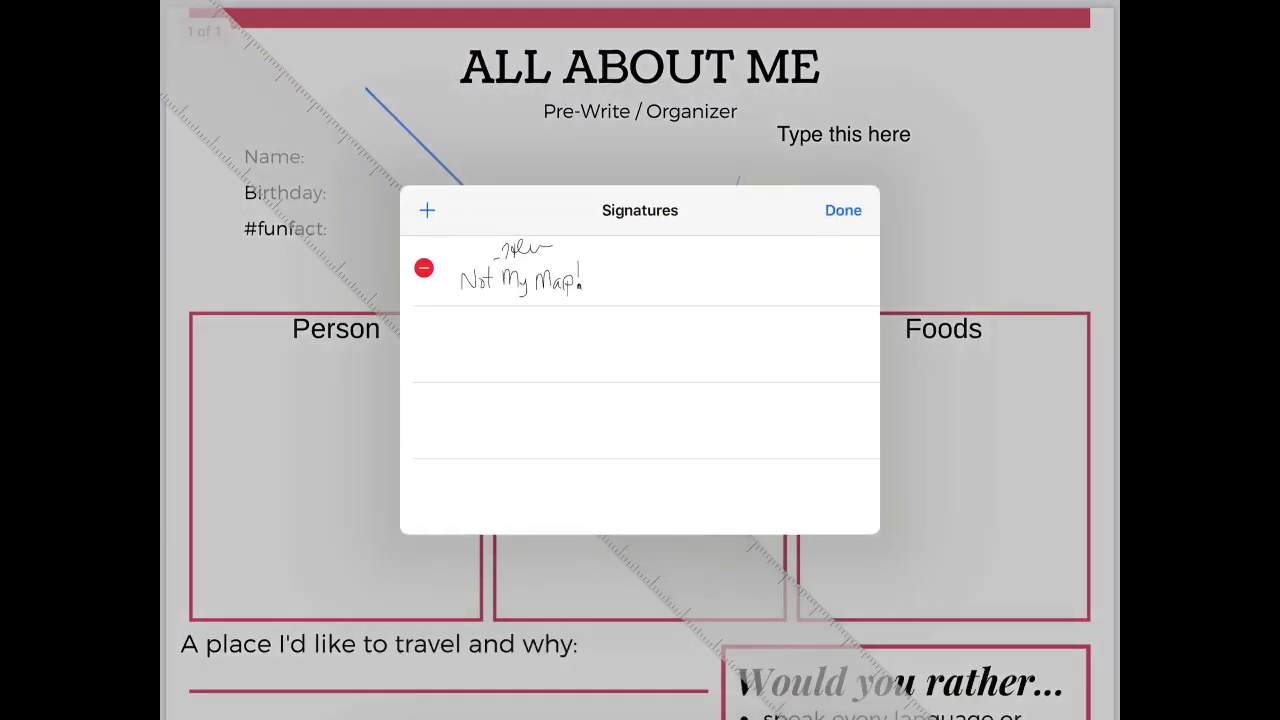
pyautogui.click(843, 210)
# - Place a magnifier loupe over 'Type this here' and finish marking up
pyautogui.click(856, 657)
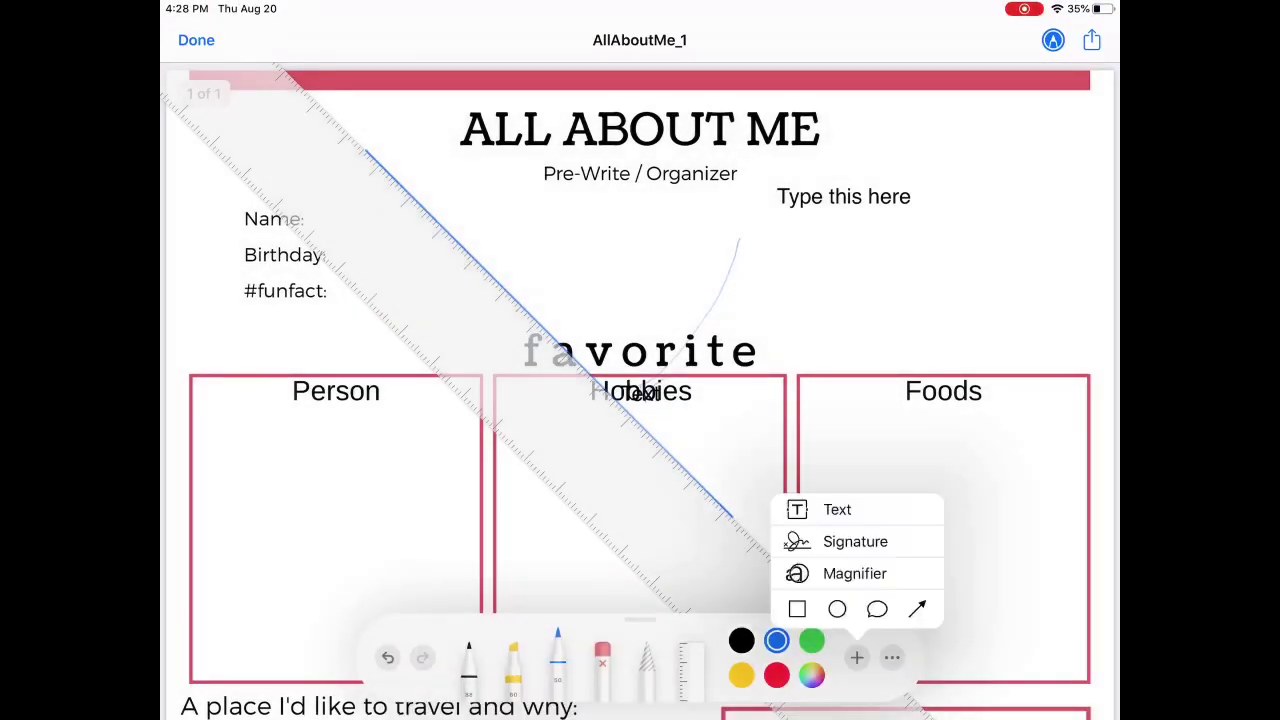
pyautogui.click(855, 572)
pyautogui.moveTo(640, 390)
pyautogui.mouseDown()
pyautogui.moveTo(786, 200)
pyautogui.moveTo(862, 200)
pyautogui.mouseUp()
pyautogui.click(856, 657)
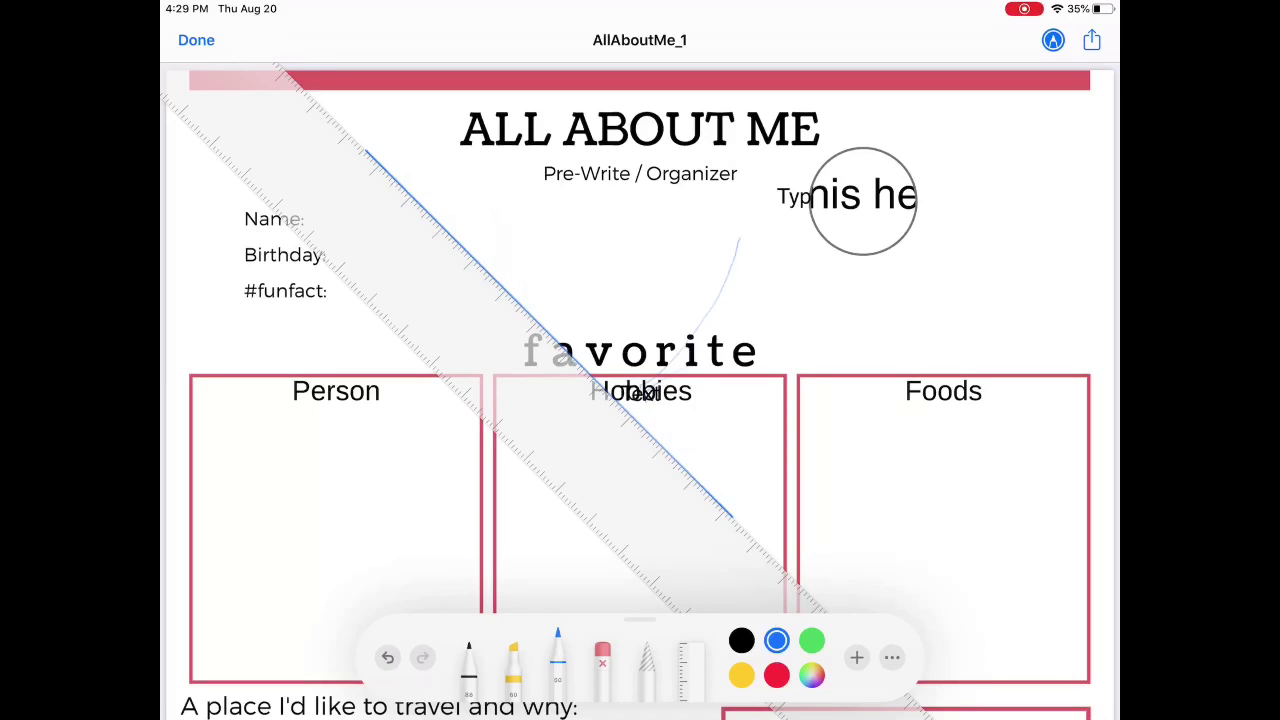
pyautogui.click(196, 40)
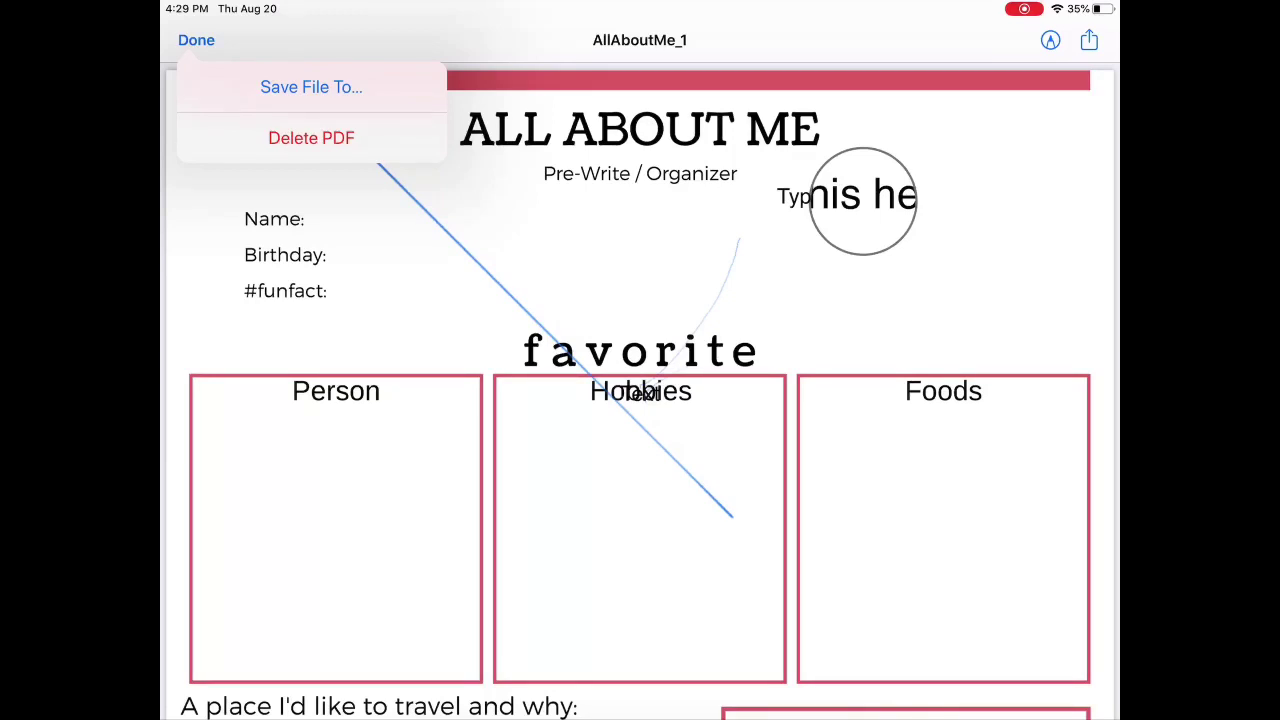
pyautogui.click(311, 87)
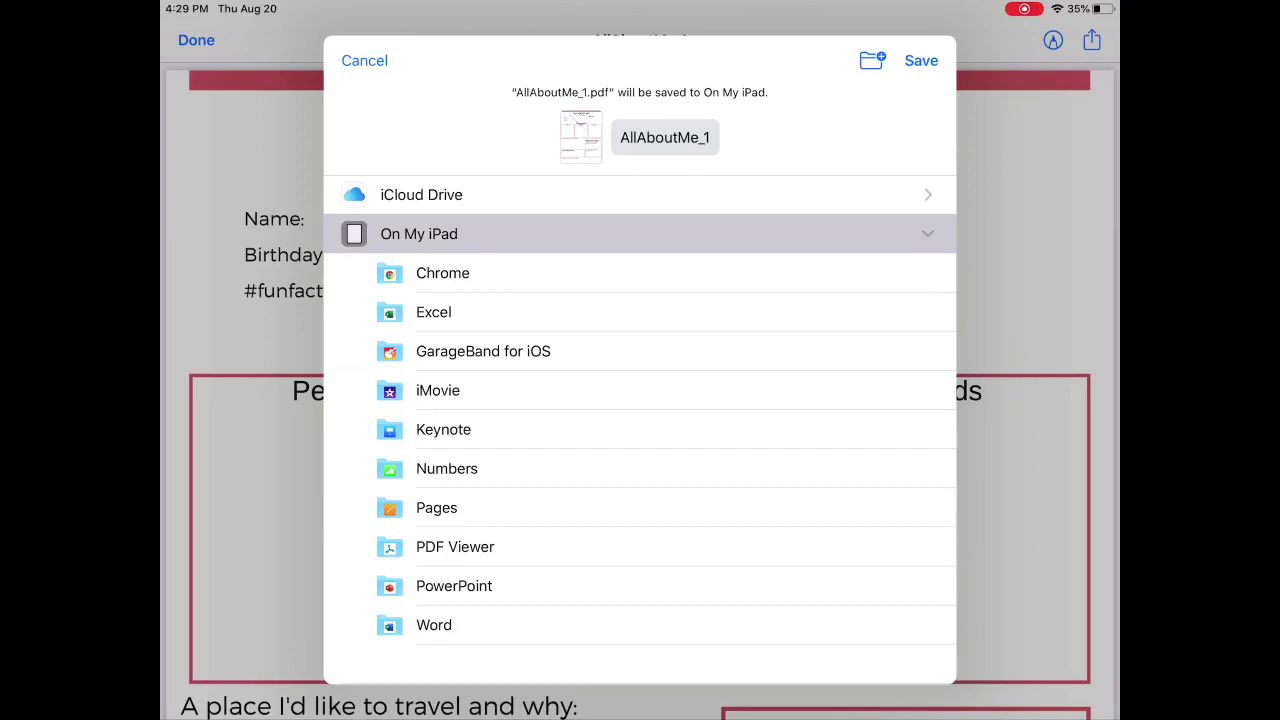
pyautogui.click(664, 137)
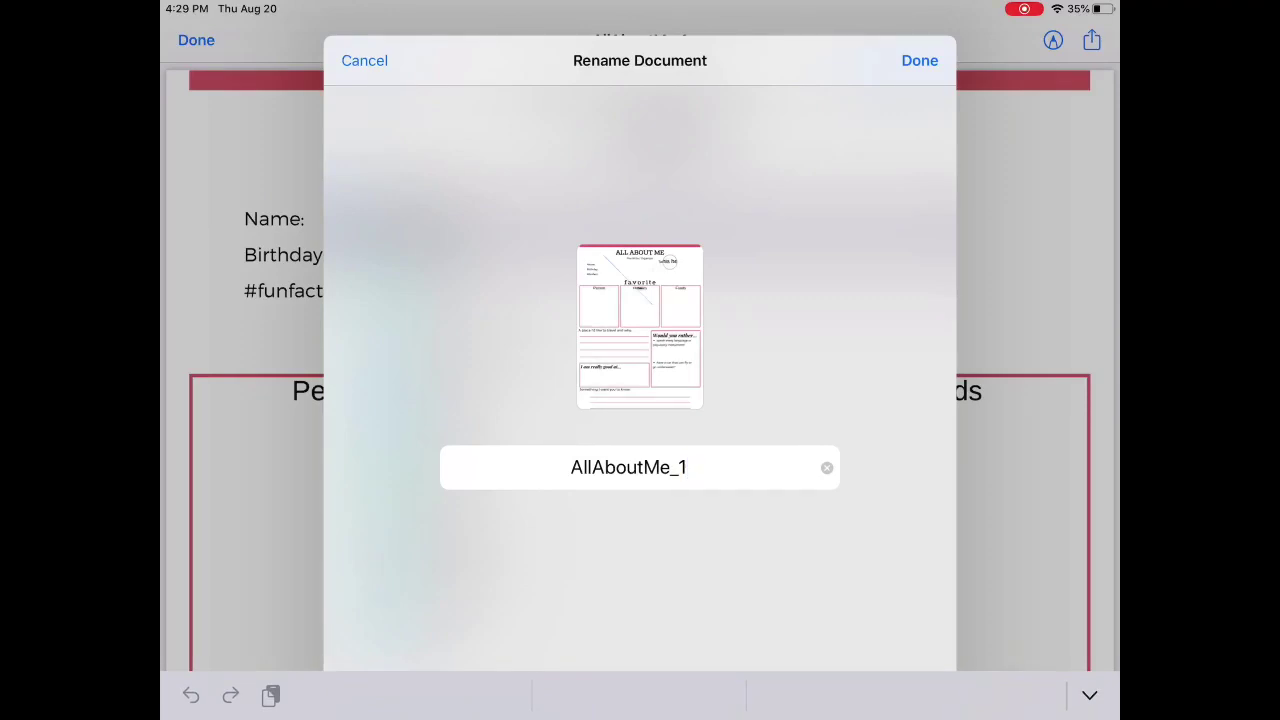
pyautogui.press('BackSpace')
pyautogui.press('BackSpace')
pyautogui.press('BackSpace')
pyautogui.press('BackSpace')
pyautogui.press('BackSpace')
pyautogui.press('BackSpace')
pyautogui.press('BackSpace')
pyautogui.press('BackSpace')
pyautogui.press('BackSpace')
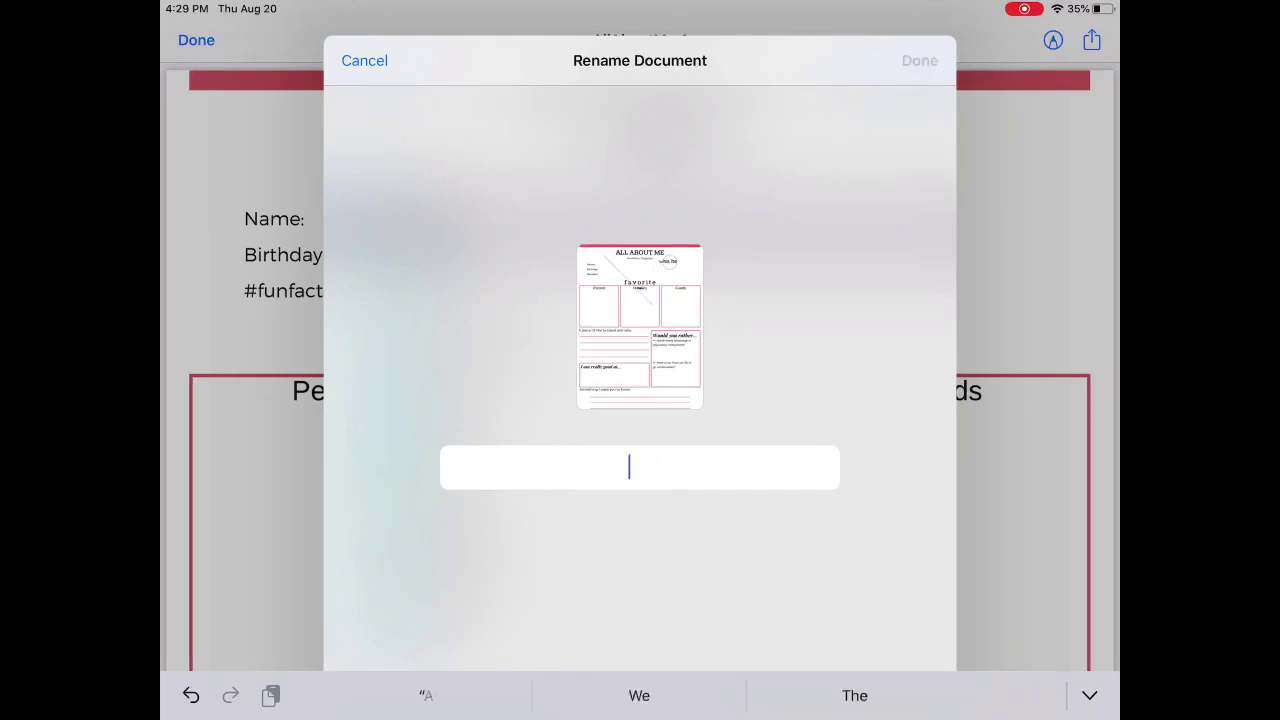
pyautogui.write('All About me - T.Hickman')
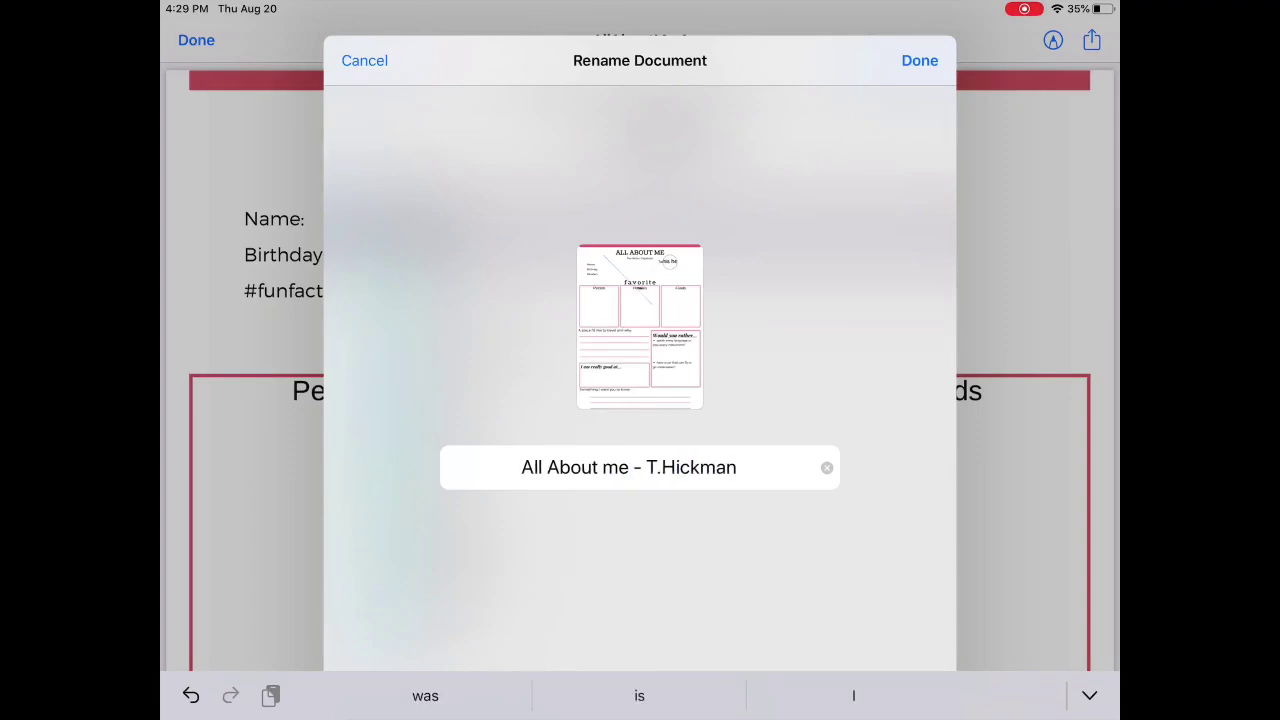
pyautogui.write(' 1st')
pyautogui.press('Return')
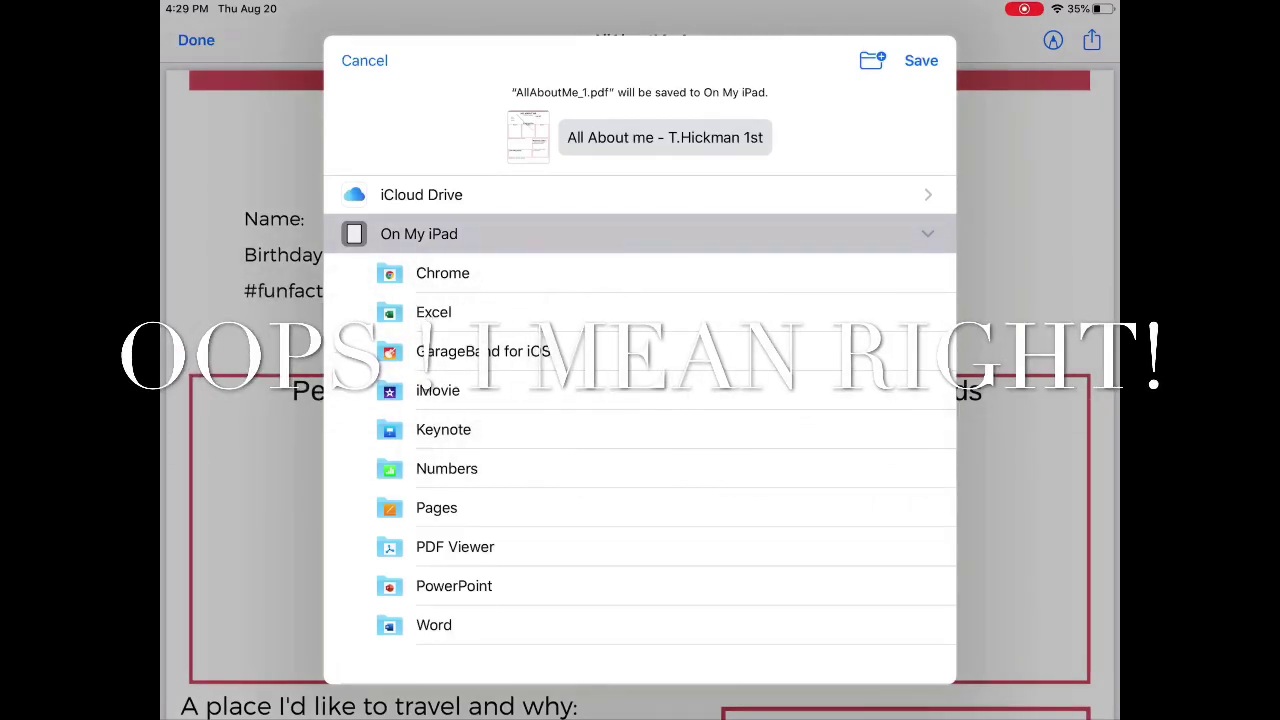
pyautogui.click(921, 60)
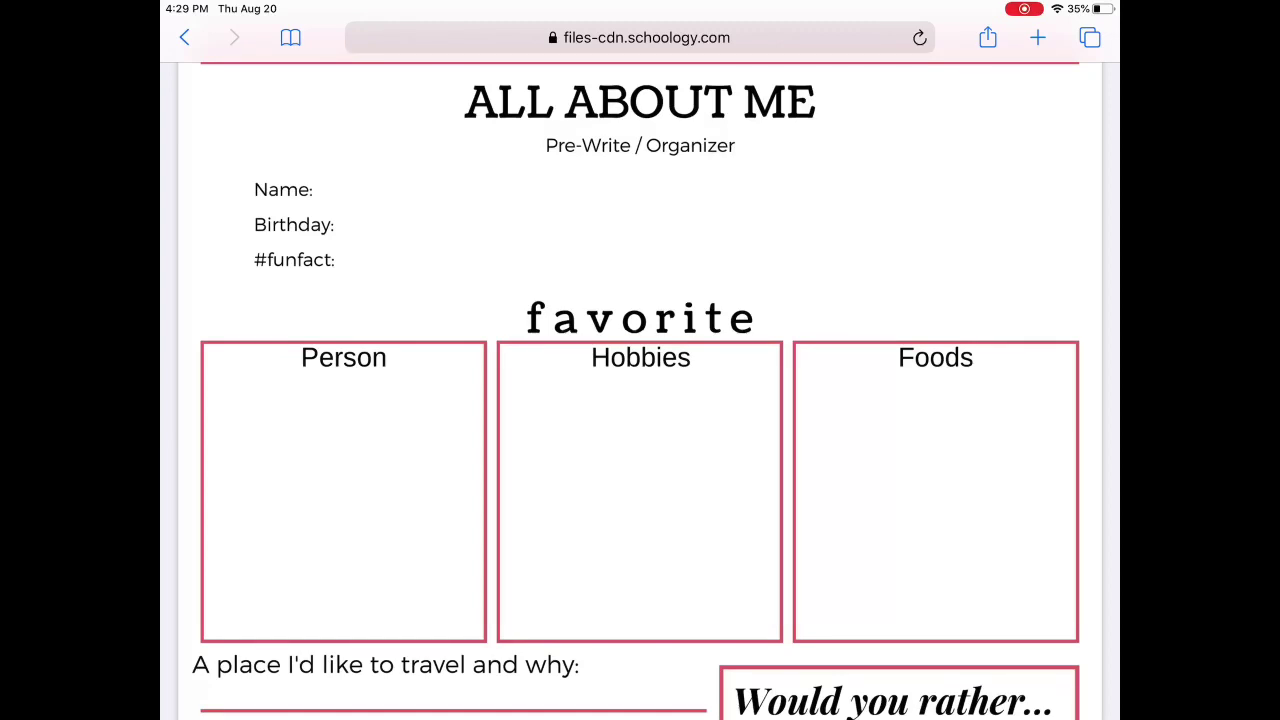
pyautogui.click(184, 37)
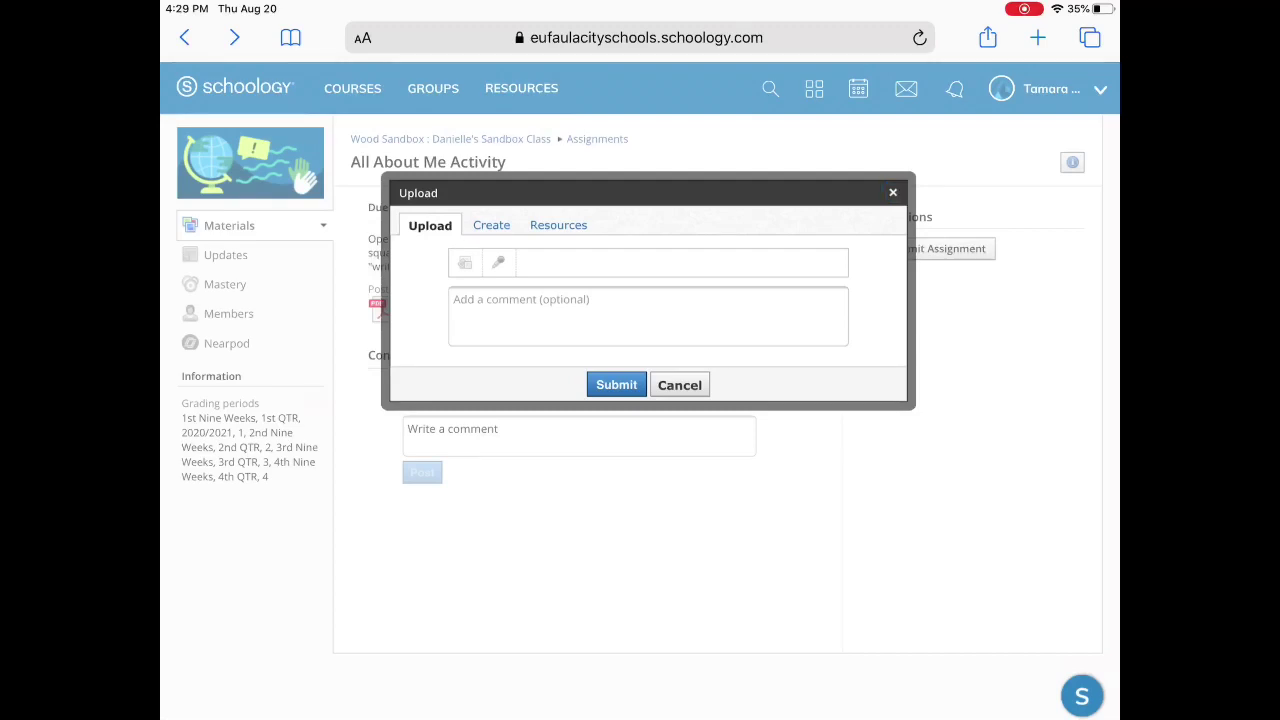
pyautogui.click(558, 225)
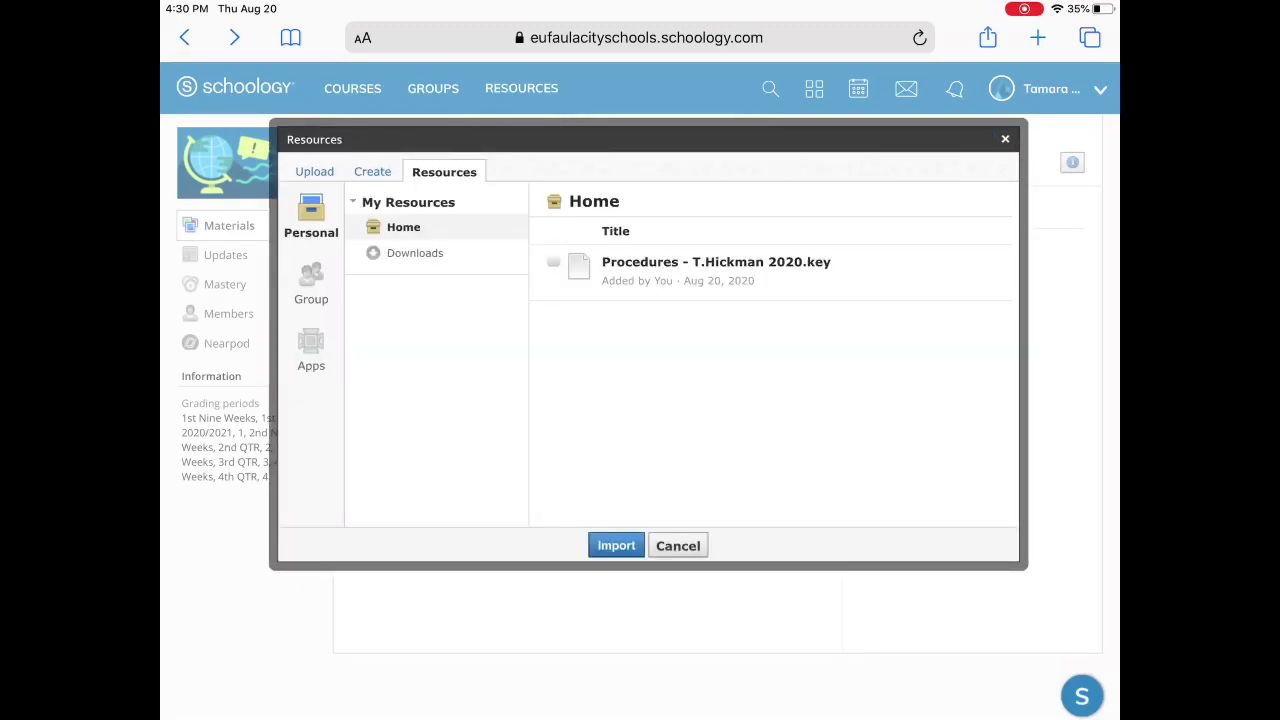
pyautogui.click(678, 545)
pyautogui.click(945, 248)
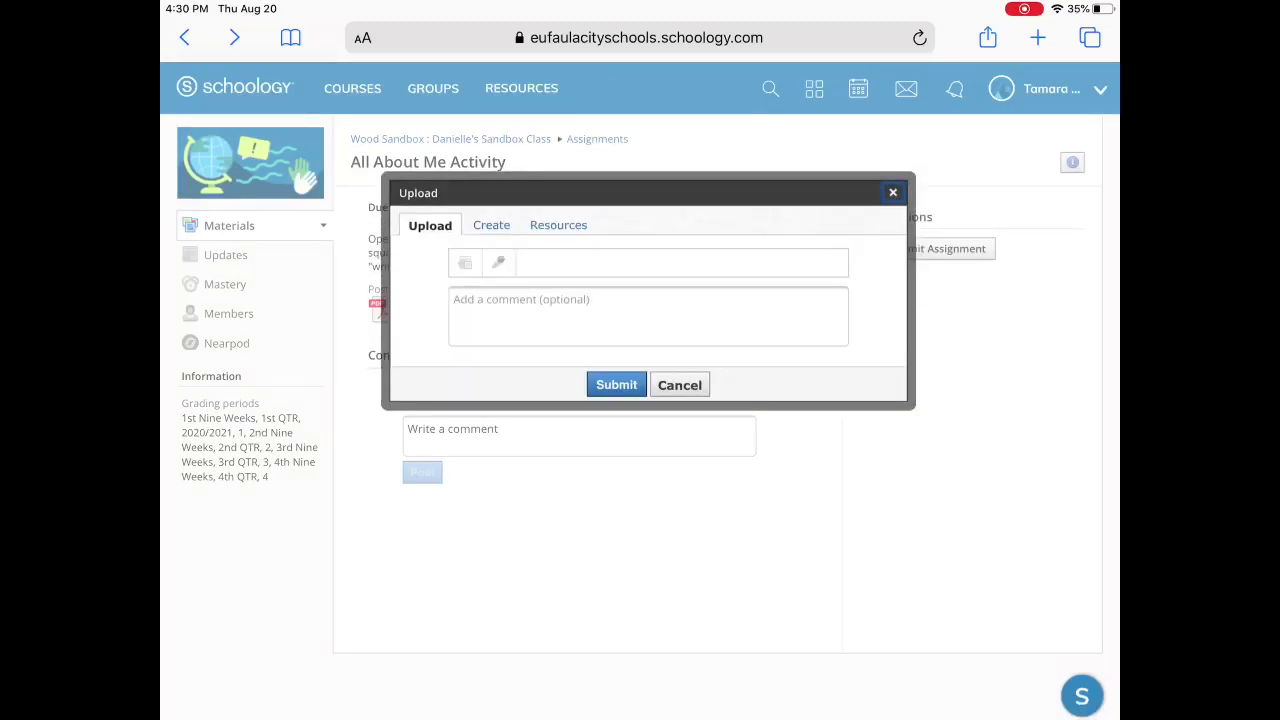
pyautogui.click(465, 262)
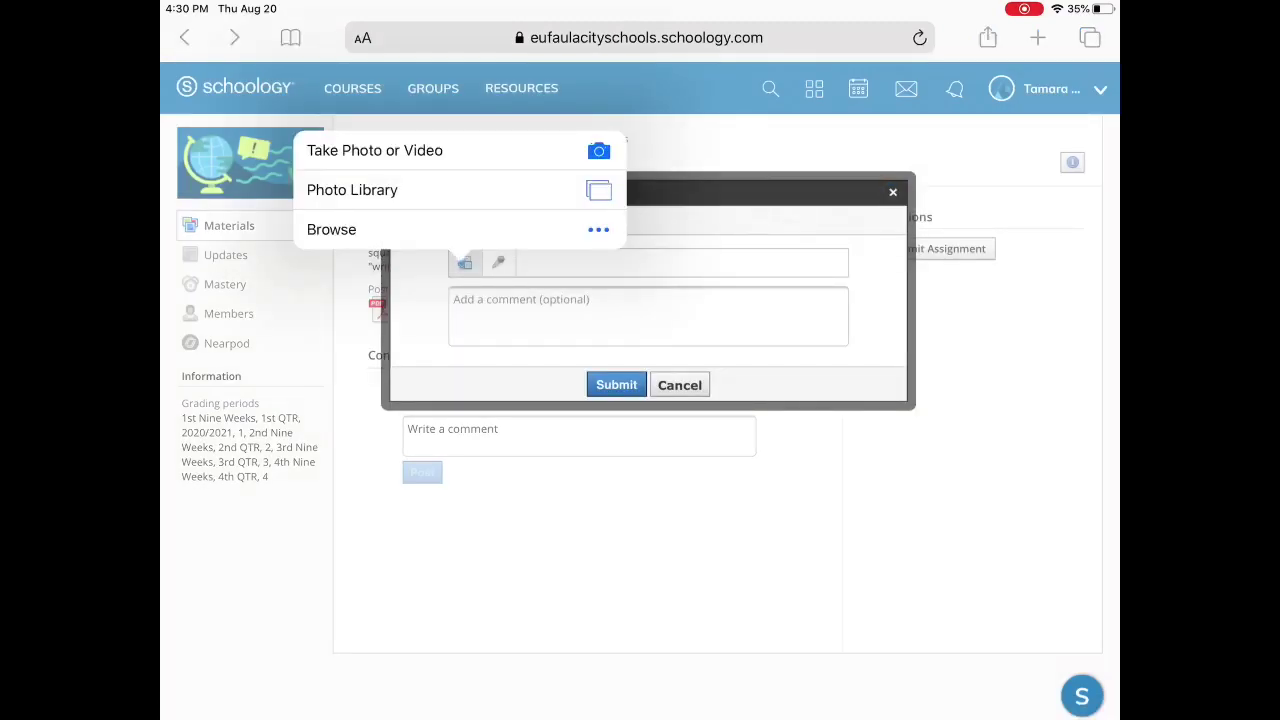
pyautogui.click(331, 229)
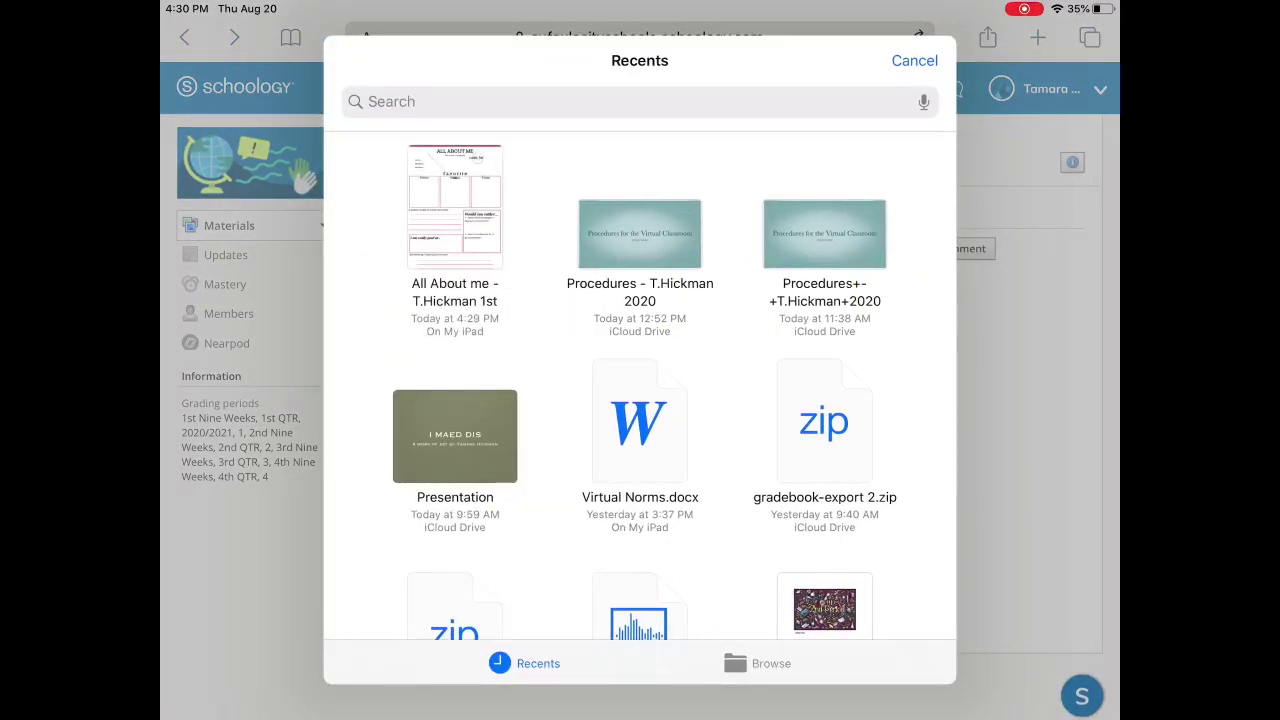
pyautogui.click(454, 207)
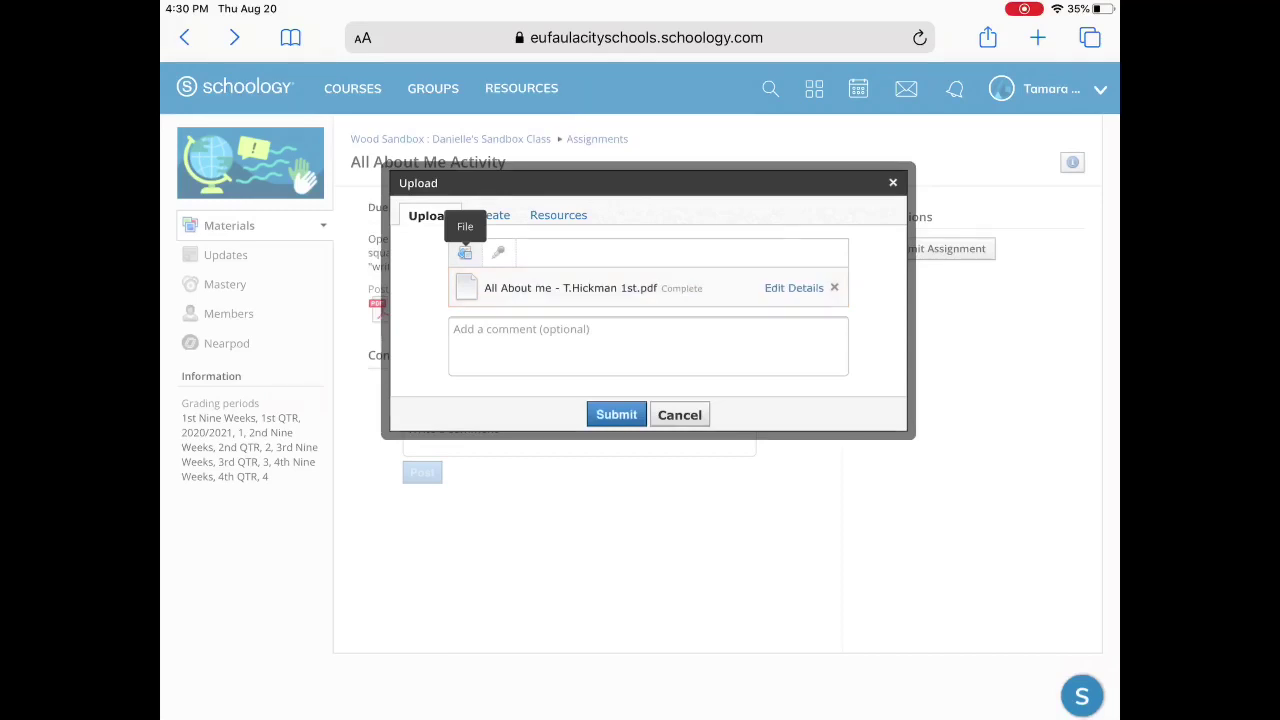
# - Add the comment 'I worked really hard on this!' and submit the assignment
pyautogui.click(620, 345)
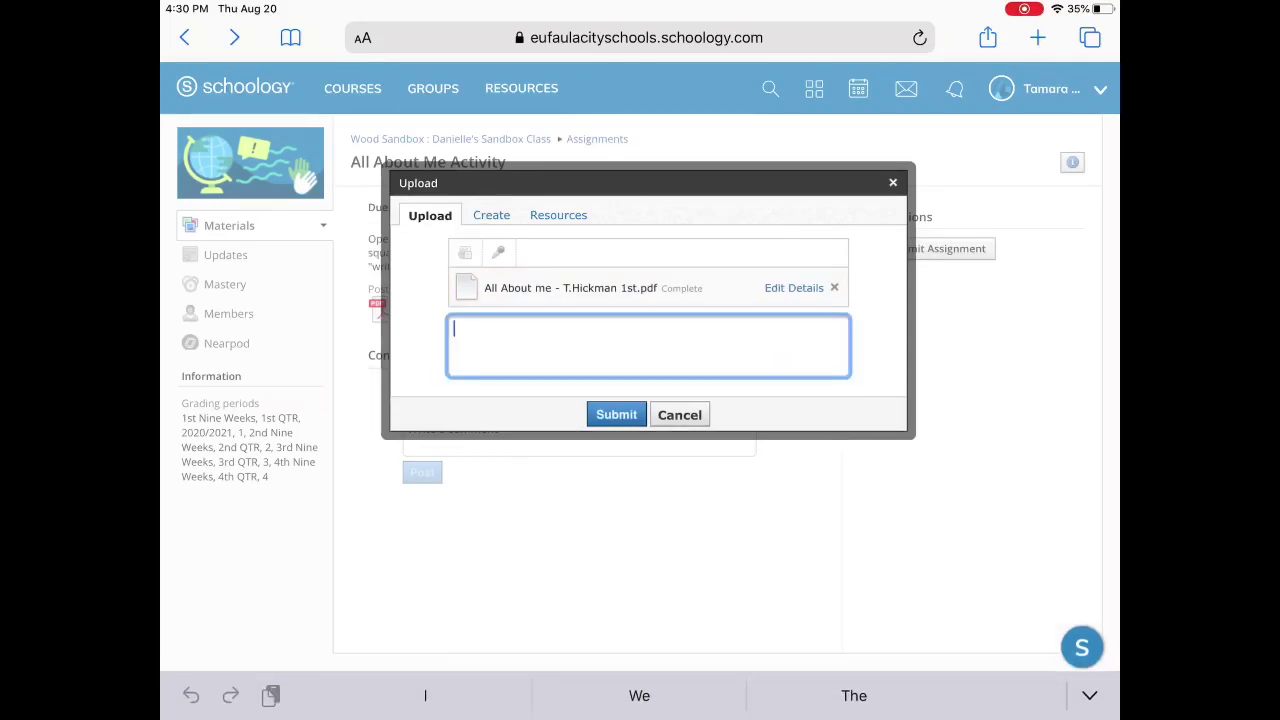
pyautogui.write('I worked really hard on th')
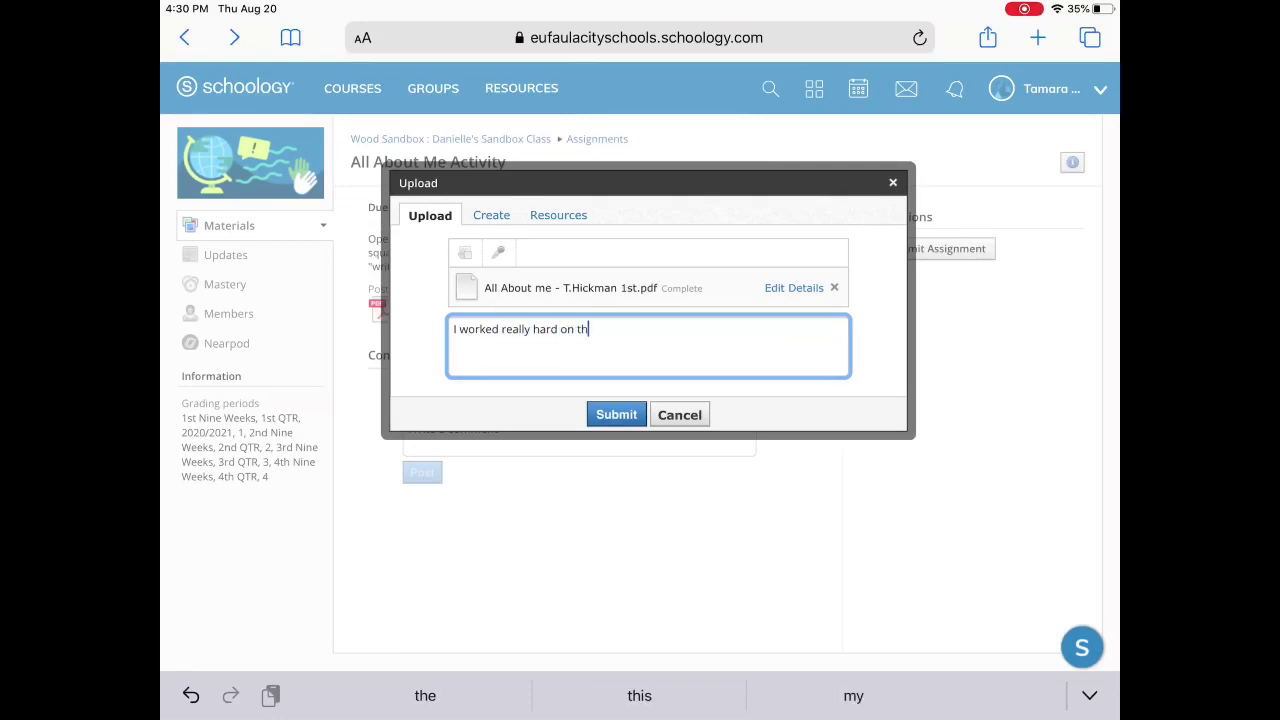
pyautogui.write('is!')
pyautogui.click(616, 414)
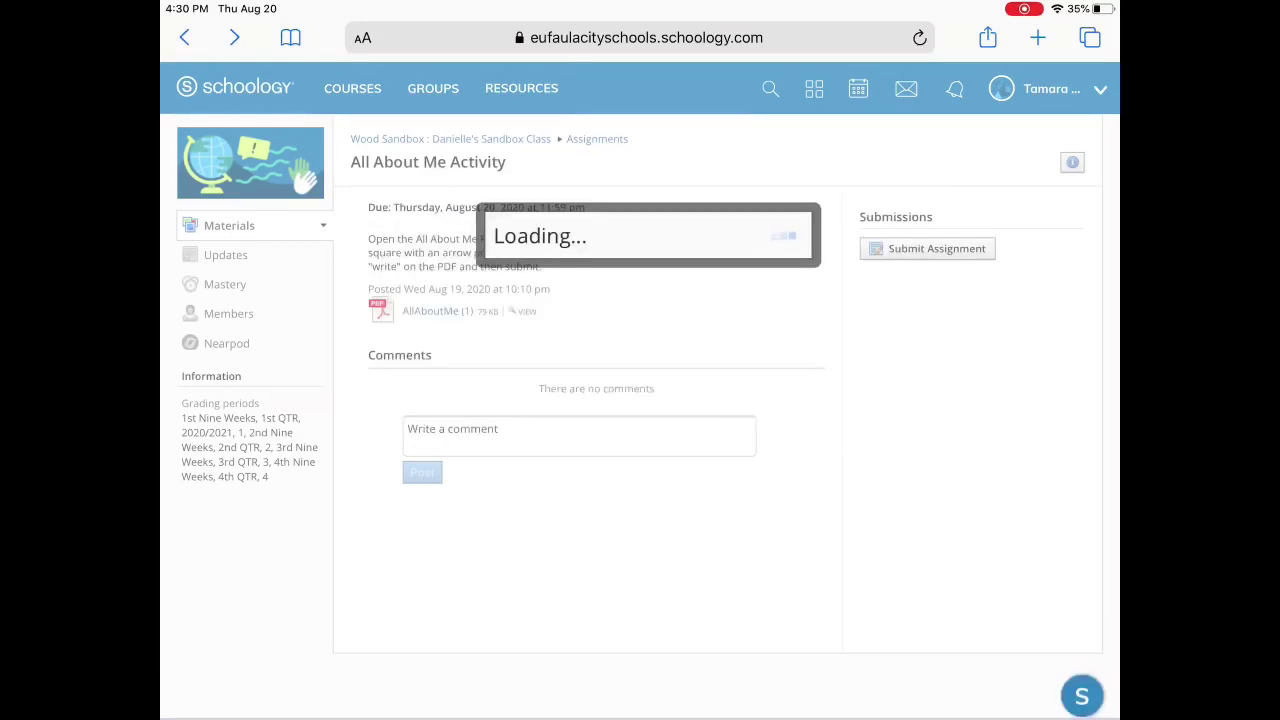